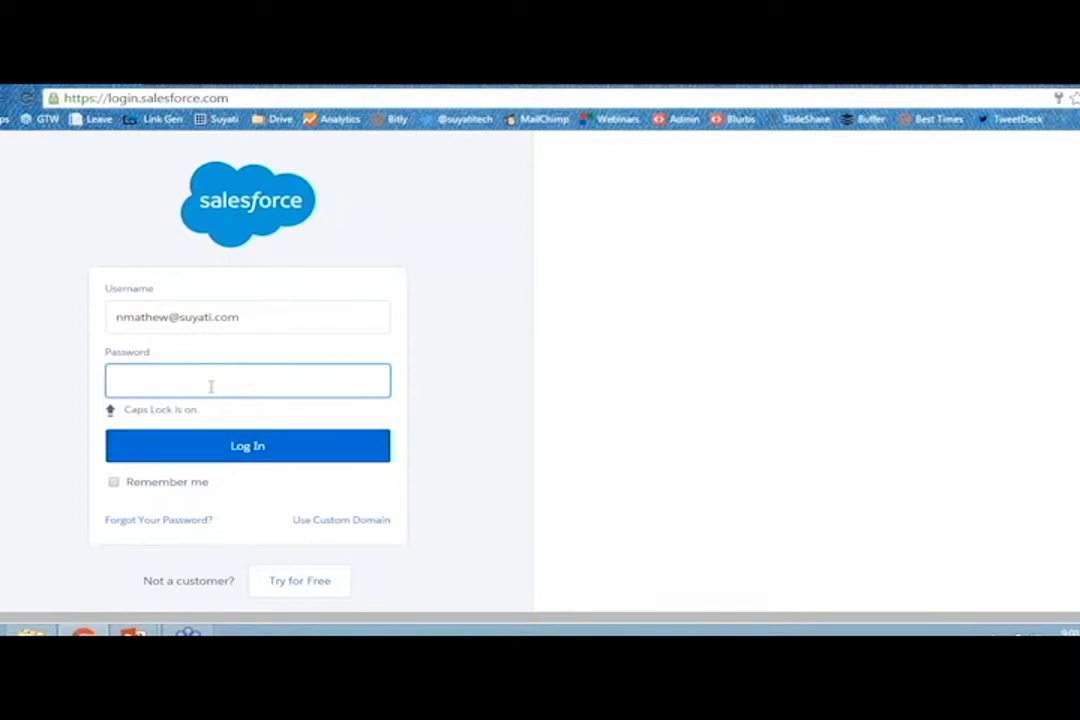
Log in to the Salesforce org with Caps Lock off, entering the account password.
key(Caps_Lock)
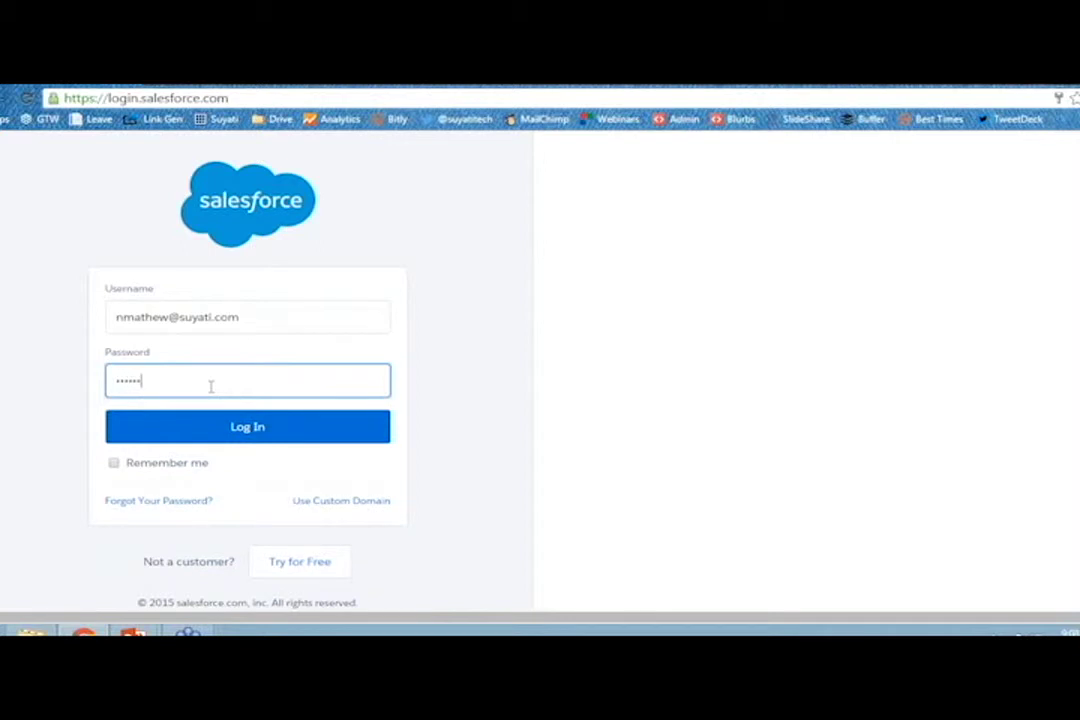
click(260, 428)
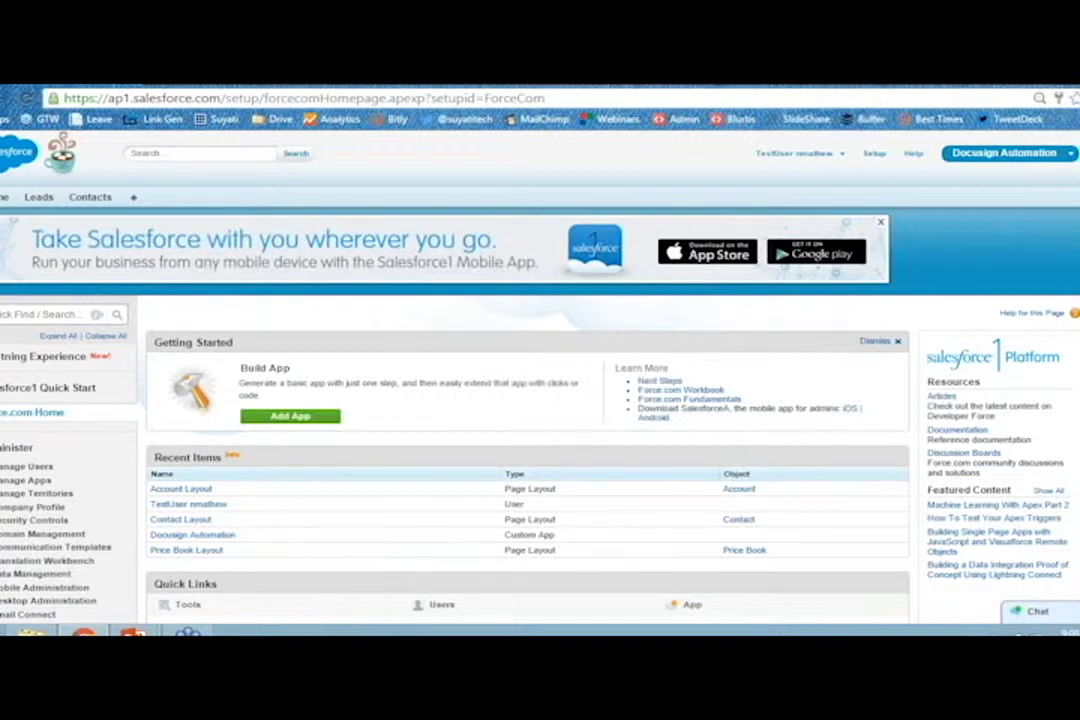
From All Tabs > Accounts, open United Oil & Gas Corp. and start a New Contact for it.
click(134, 197)
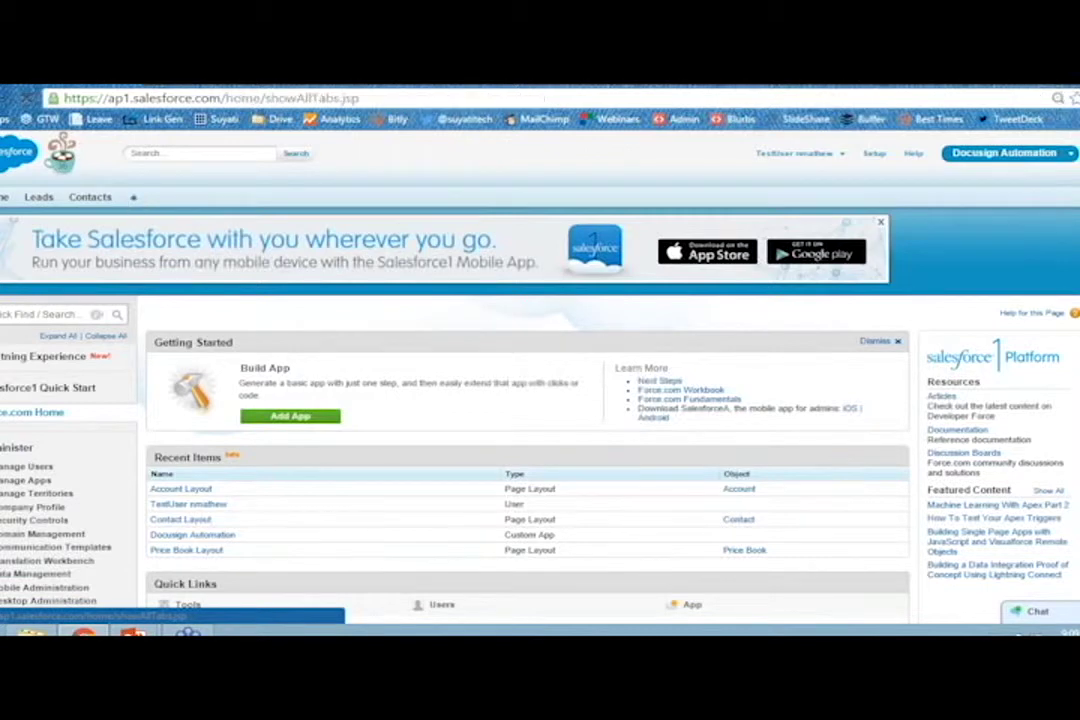
click(184, 310)
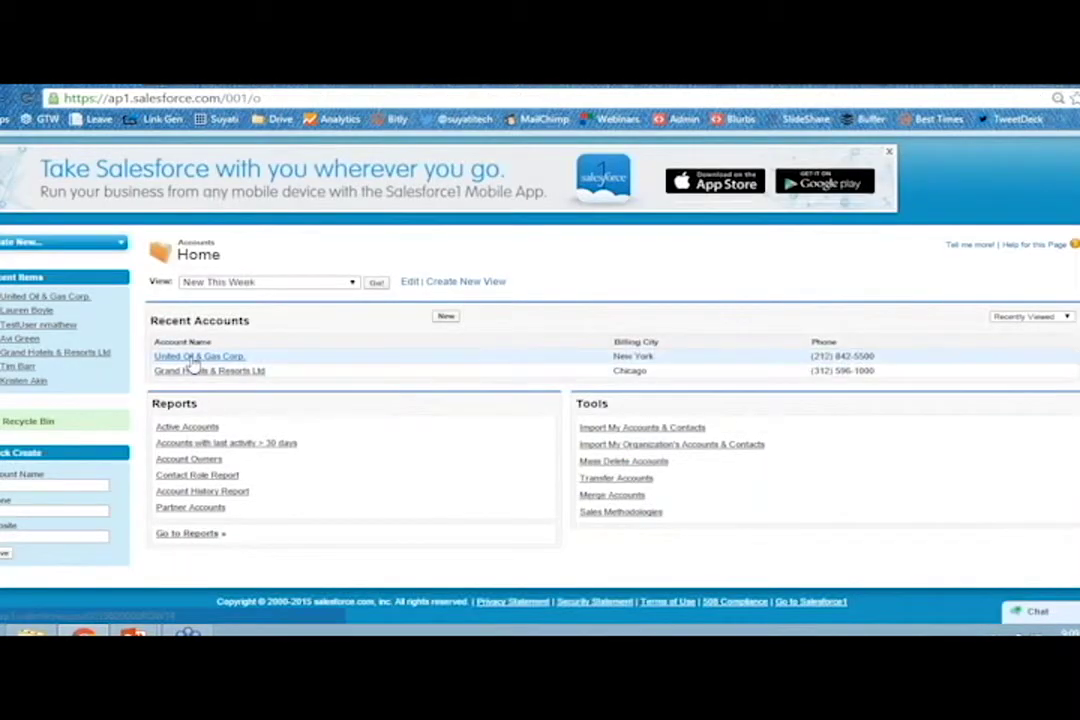
click(199, 356)
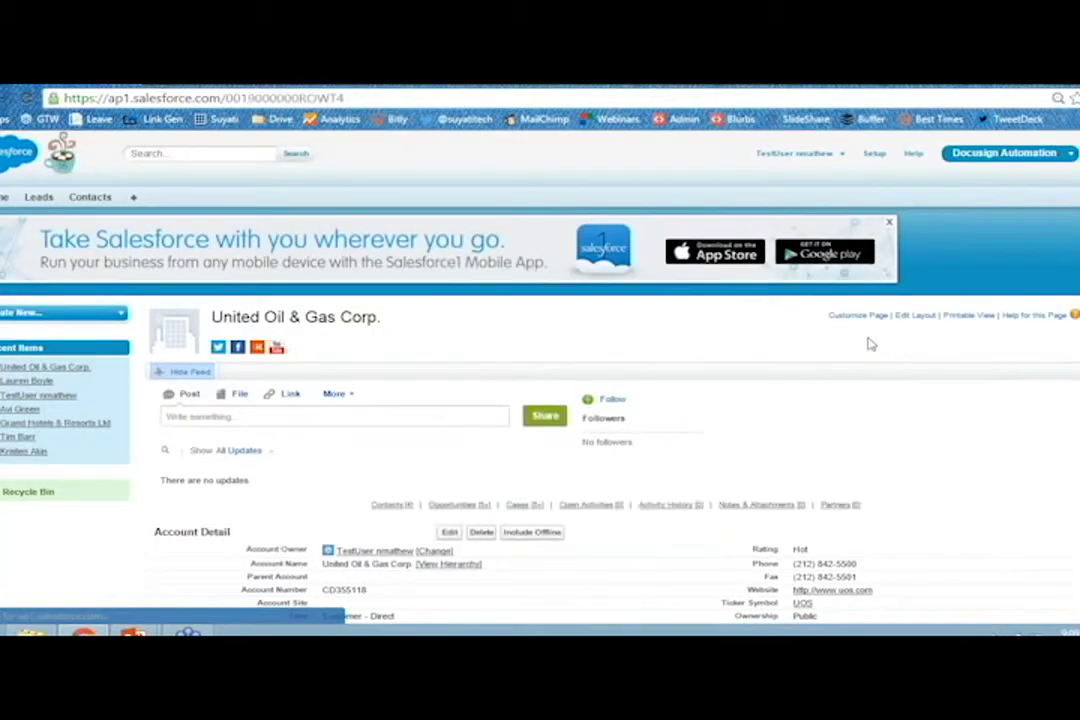
scroll(530, 393, down, 5)
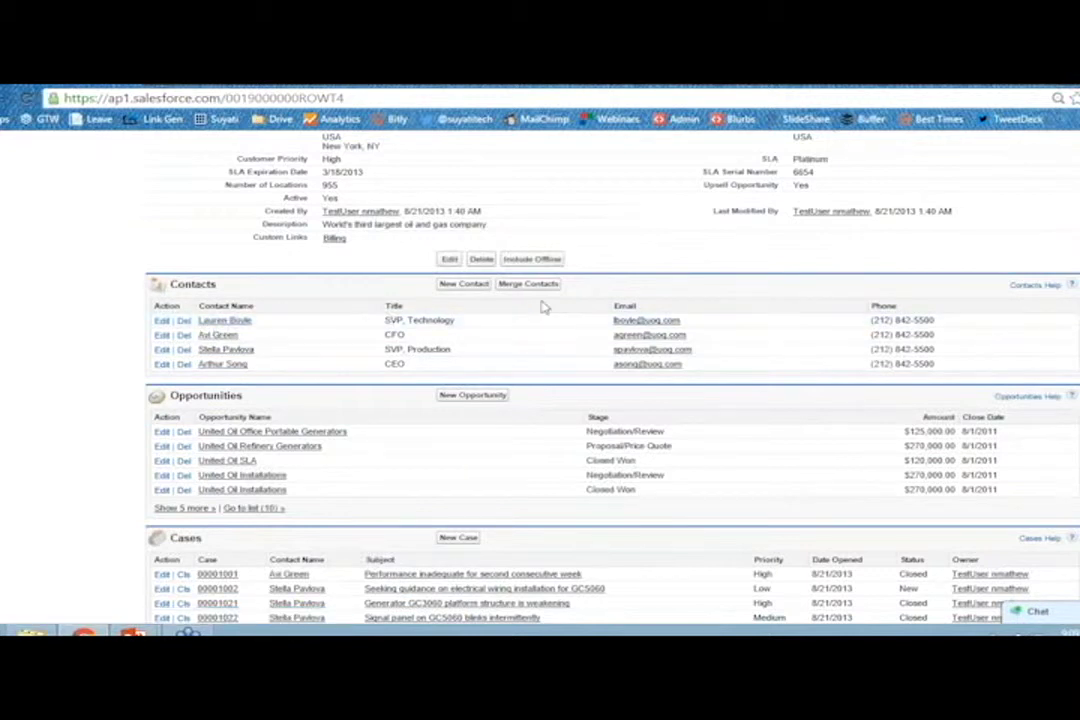
click(465, 284)
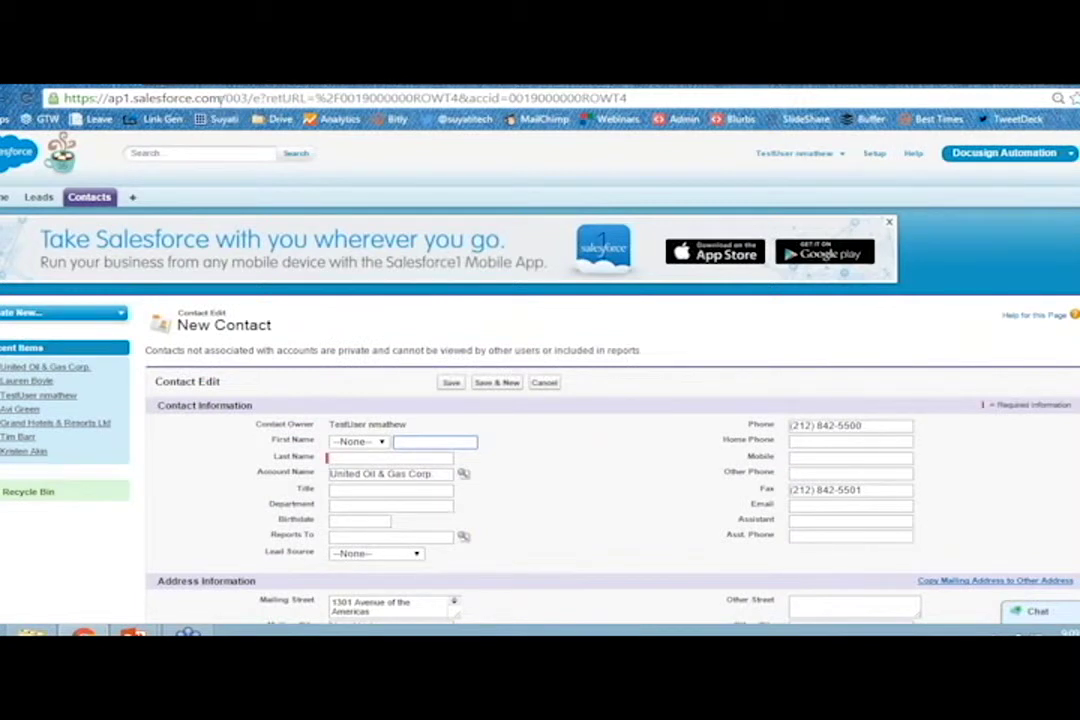
drag(231, 97, 637, 100)
click(224, 97)
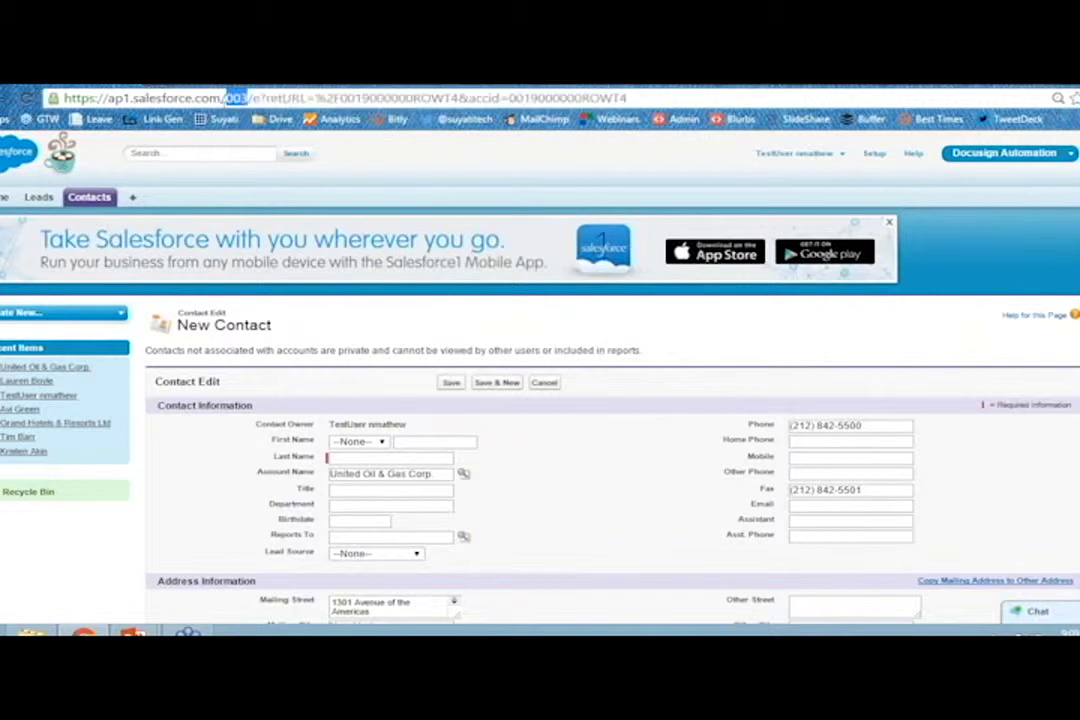
double_click(235, 97)
drag(240, 103, 253, 96)
click(253, 98)
drag(307, 98, 264, 98)
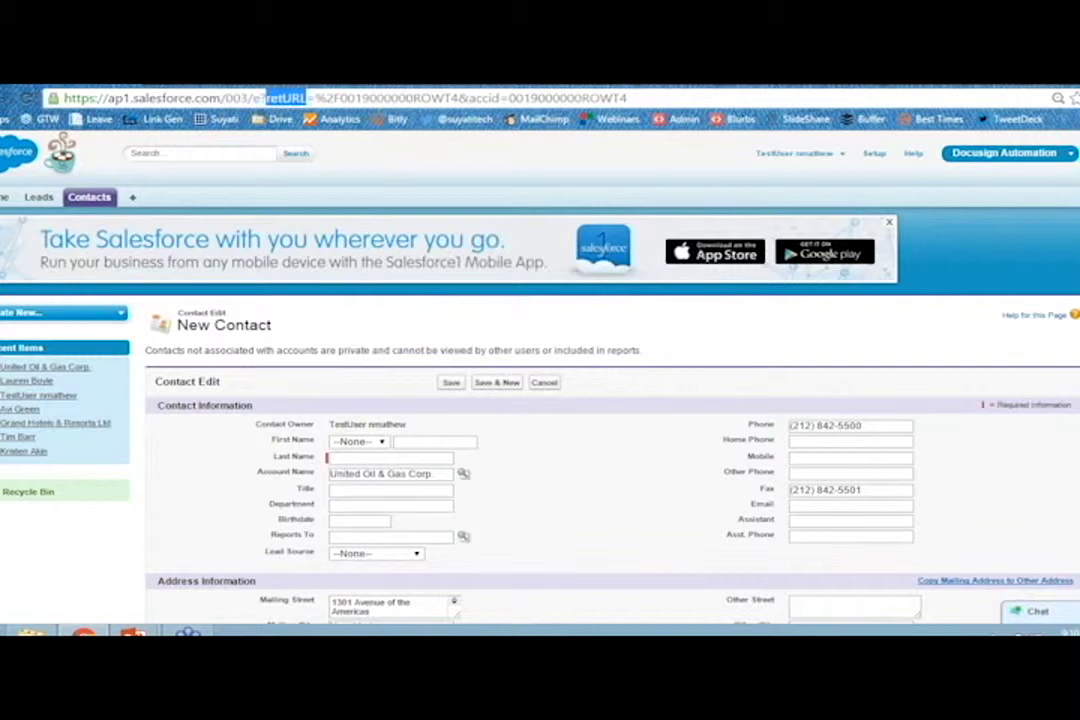
drag(327, 97, 458, 97)
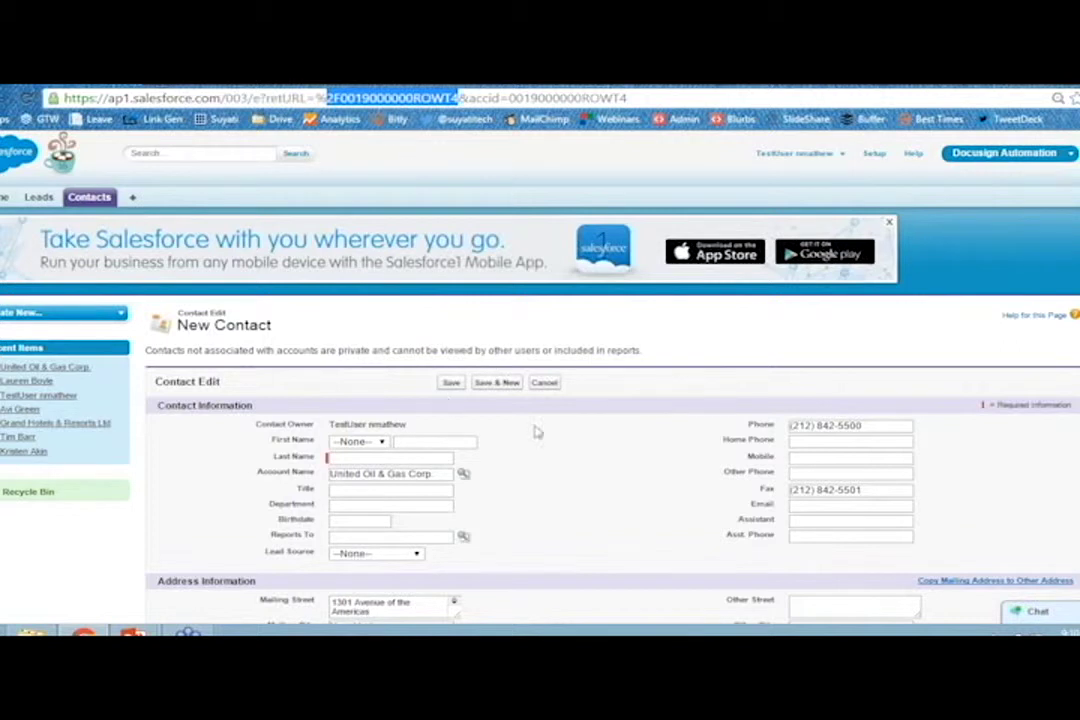
click(544, 382)
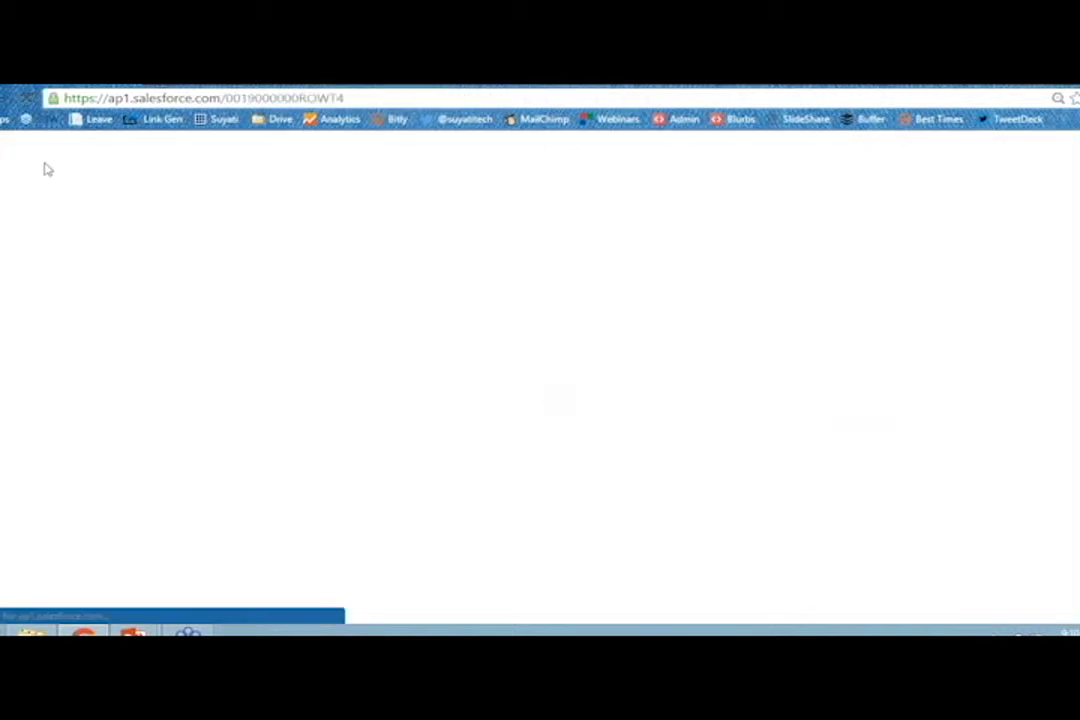
scroll(449, 456, down, 6)
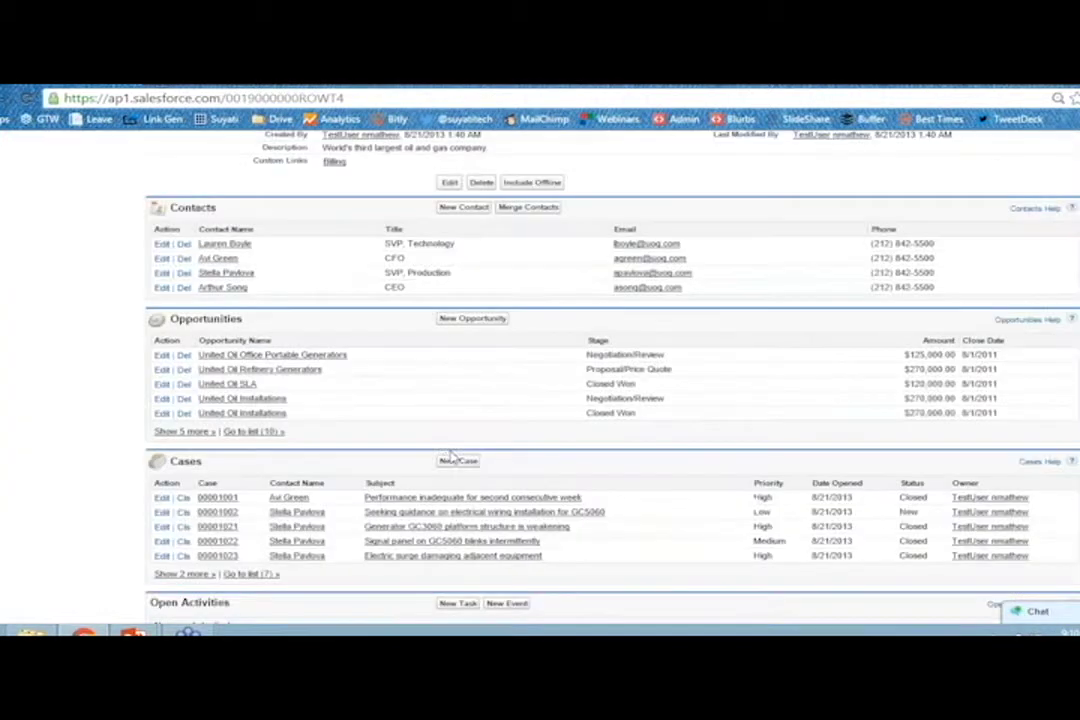
click(462, 208)
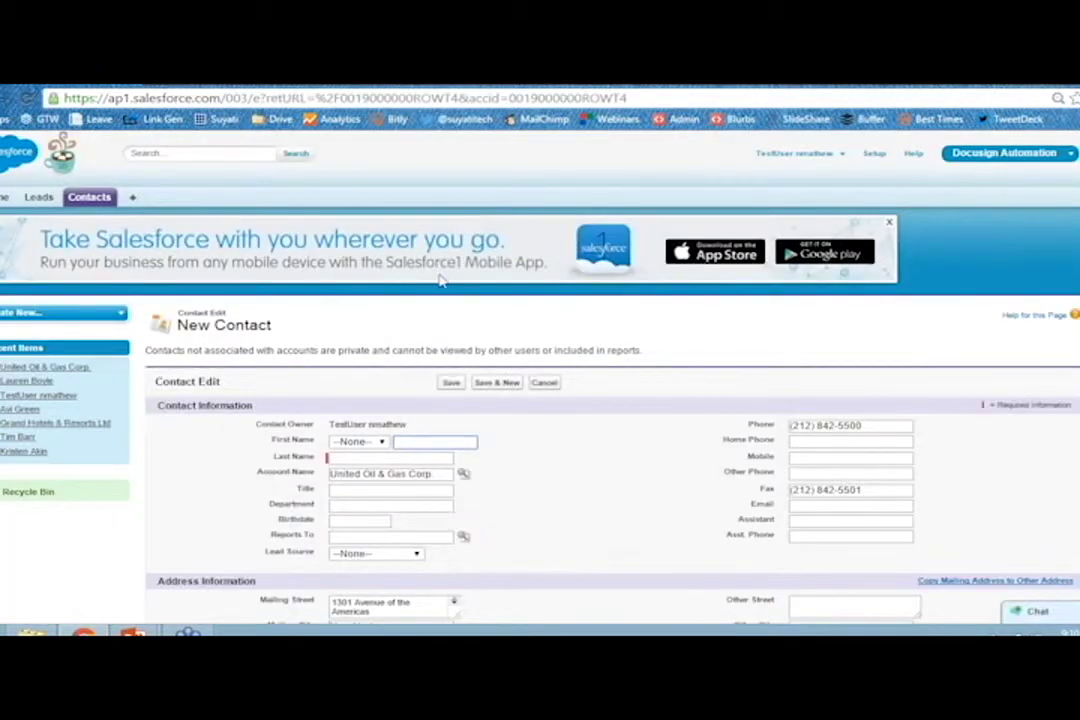
scroll(440, 282, down, 1)
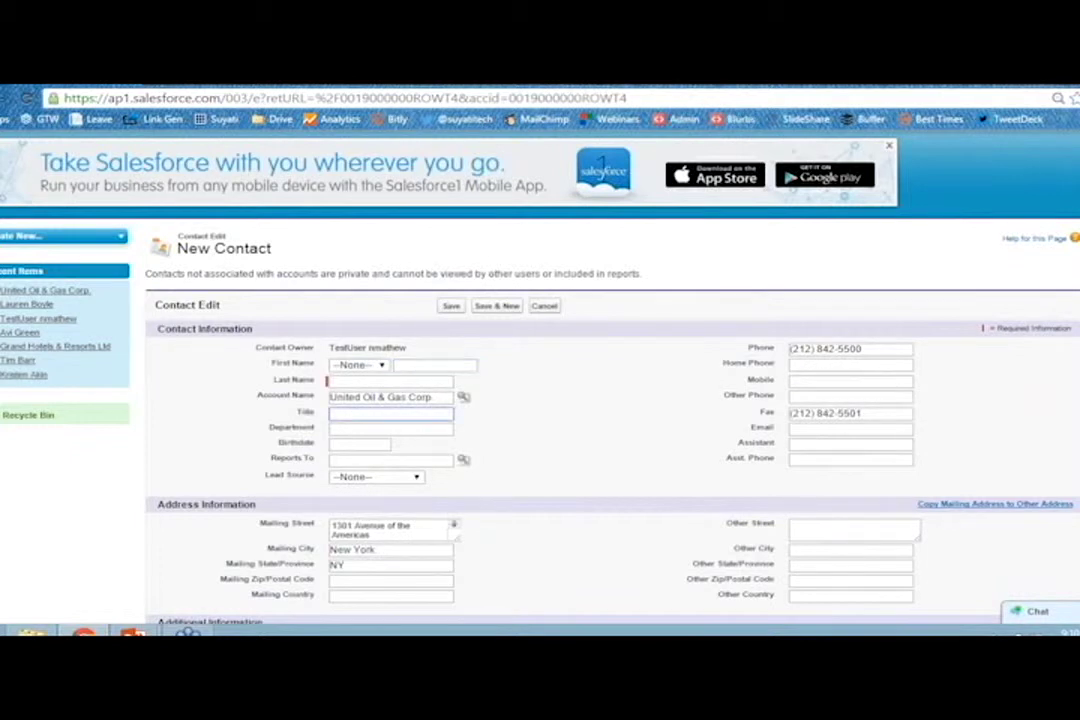
Append '&con5=test' to the New Contact page URL and reload the form.
click(650, 97)
click(667, 97)
text(&con)
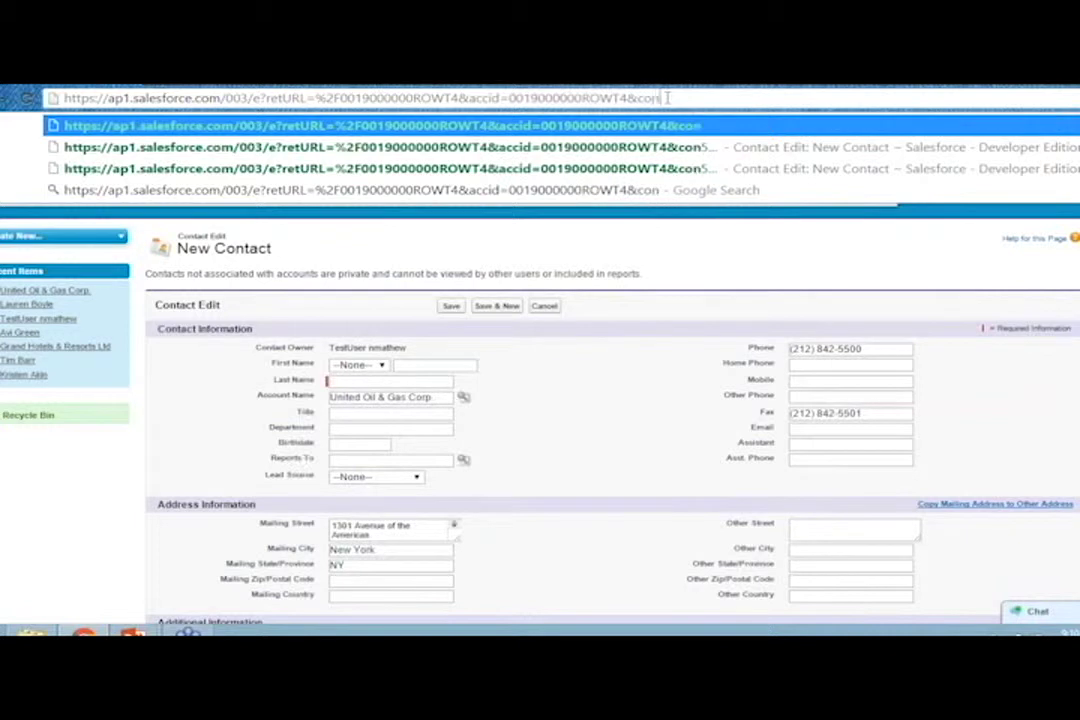
text(5=)
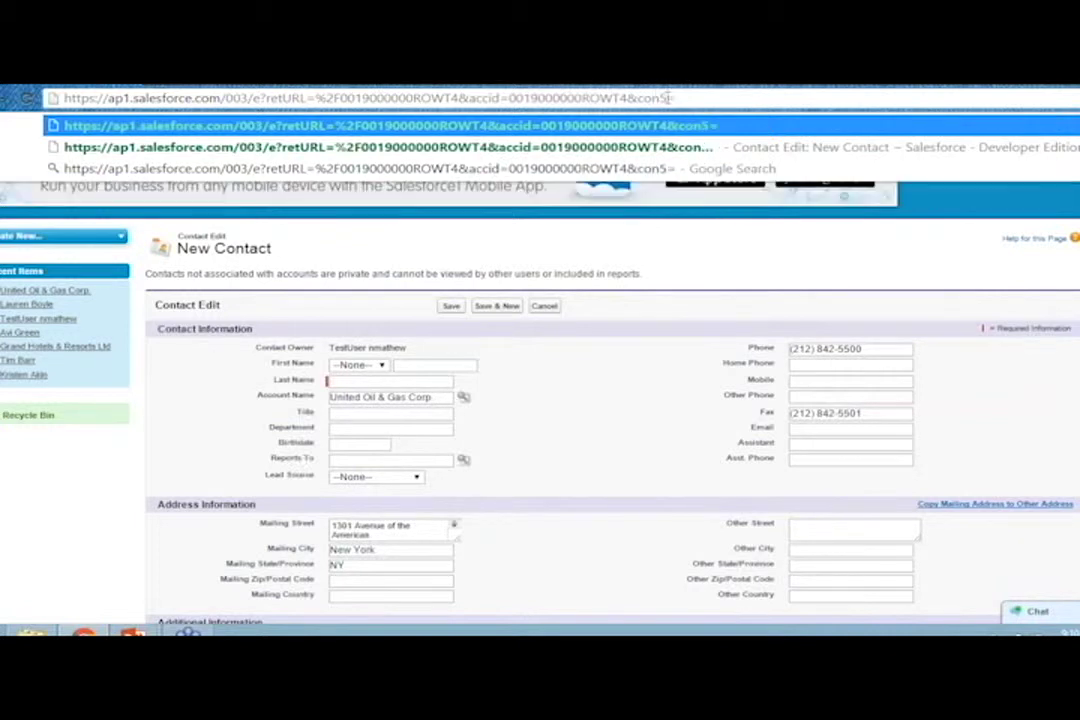
text(test)
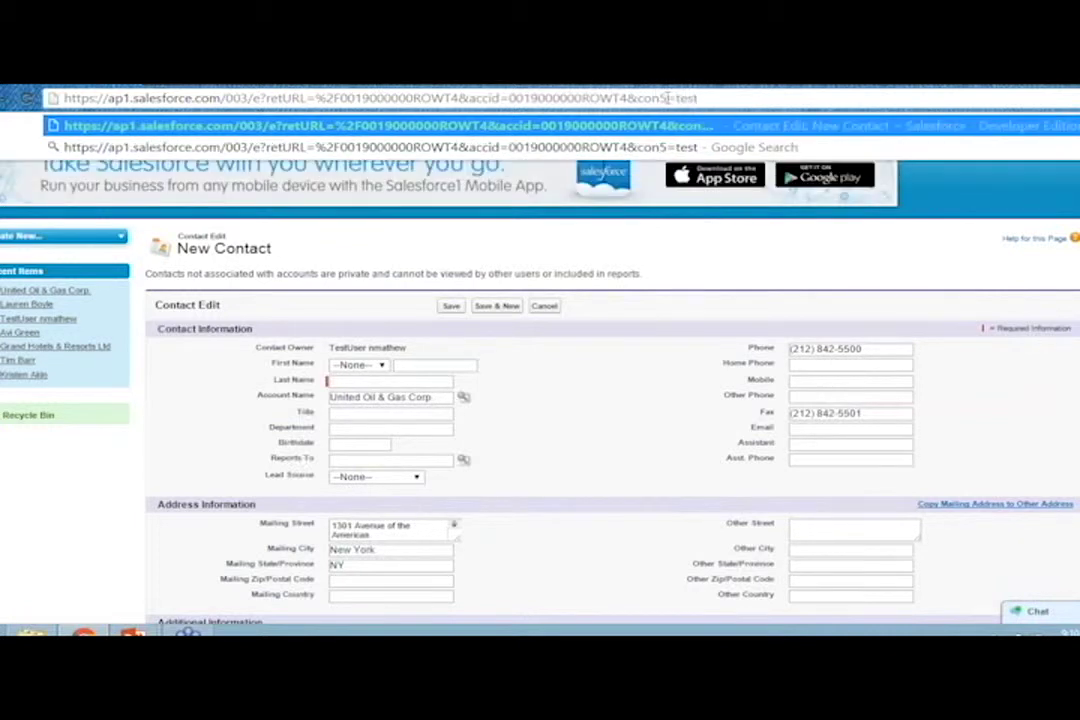
key(Return)
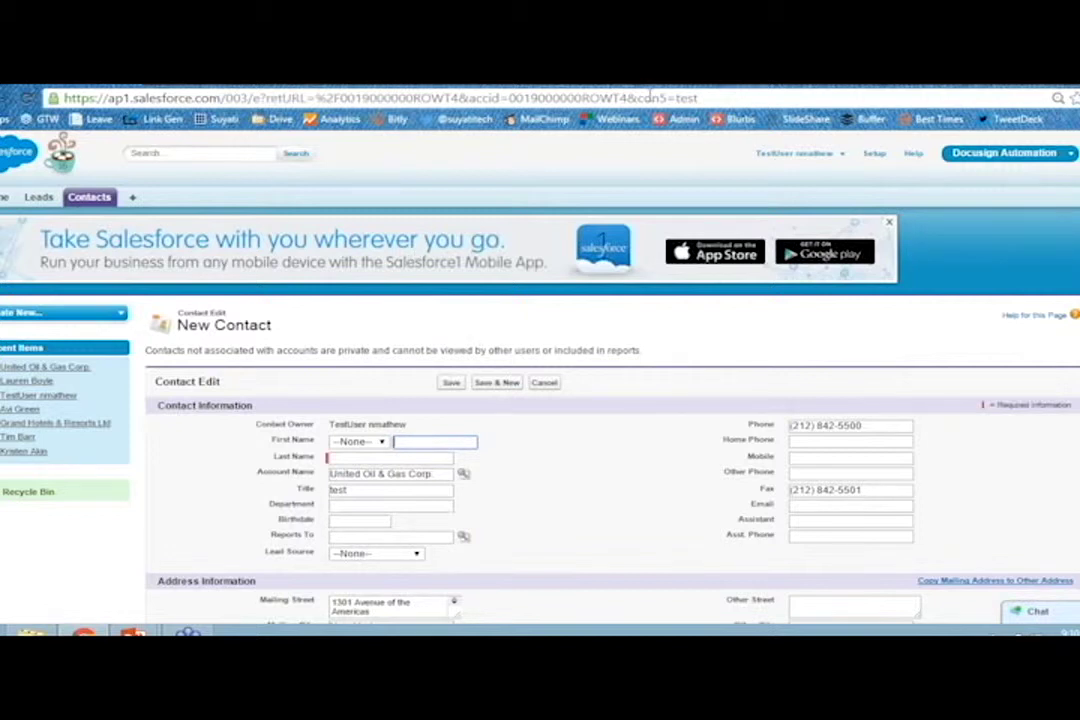
Check that the con5 parameter filled the Title field with 'test'.
drag(643, 97, 665, 98)
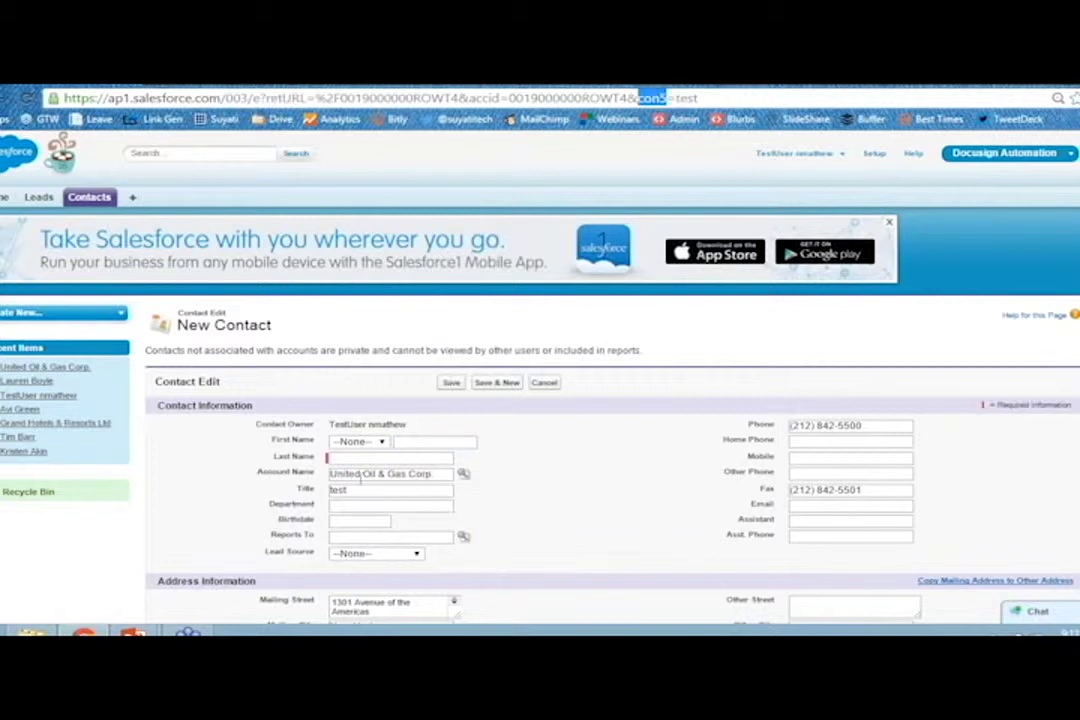
double_click(338, 490)
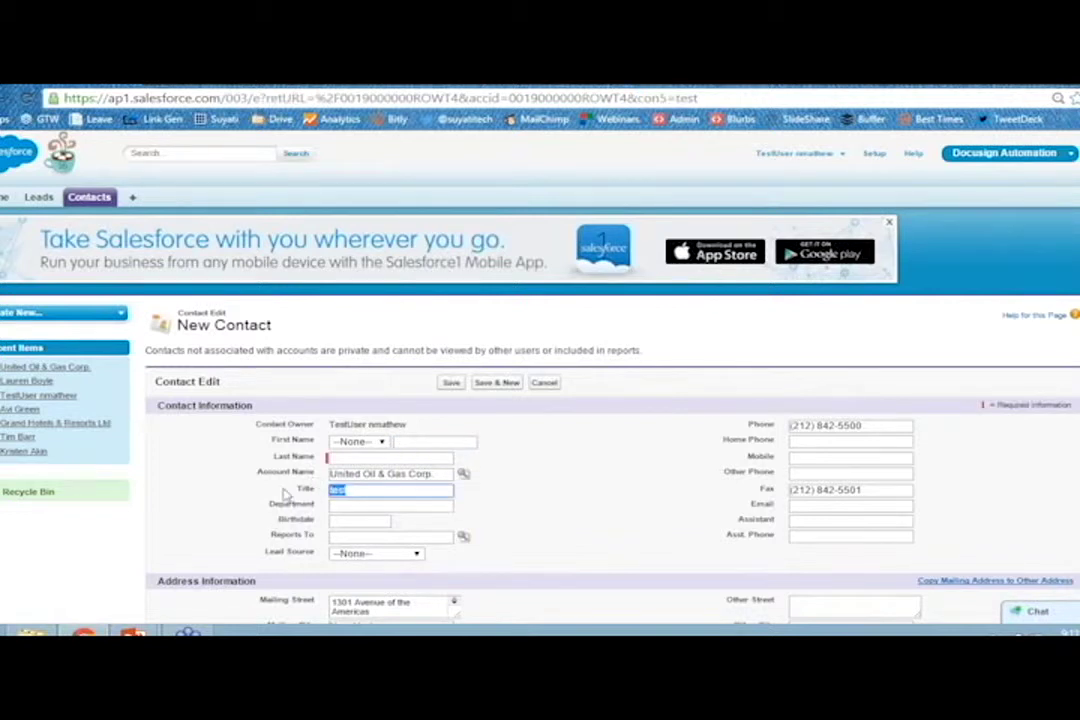
click(285, 494)
double_click(305, 489)
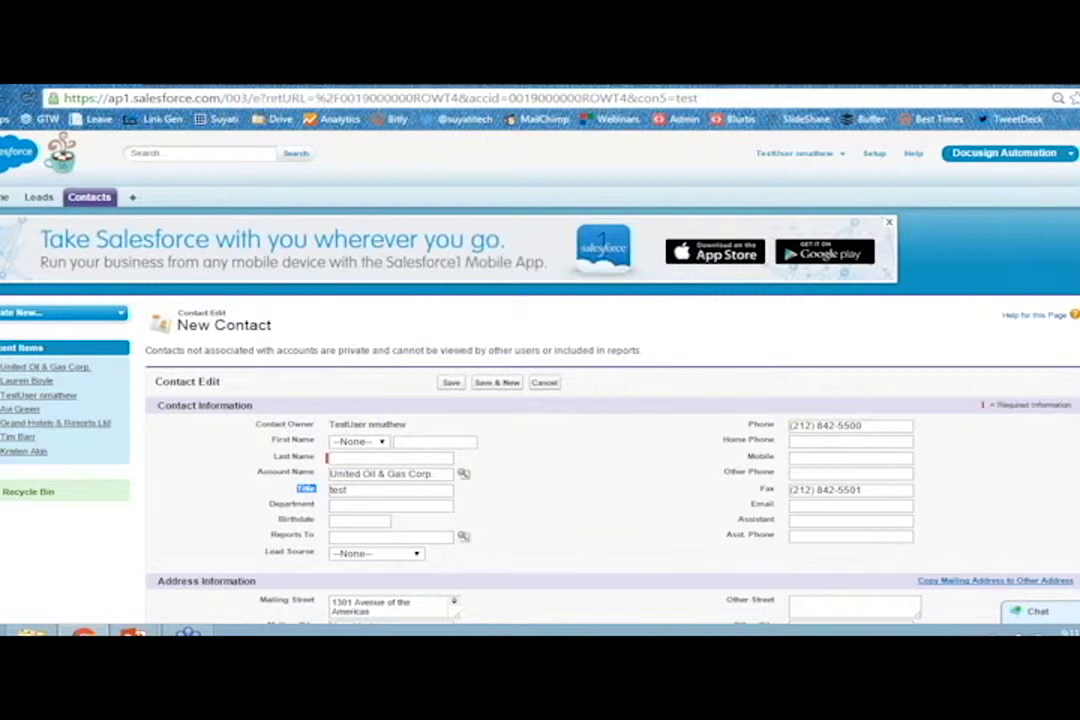
Inspect the Title field's HTML to confirm its input id is con5.
right_click(350, 489)
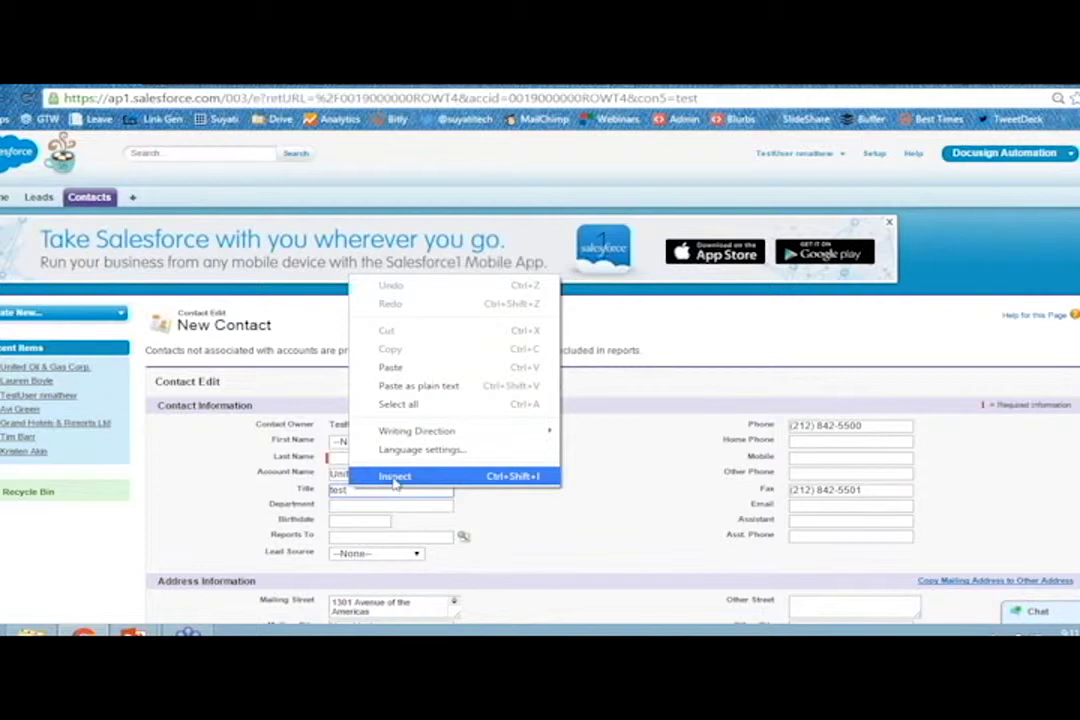
click(395, 478)
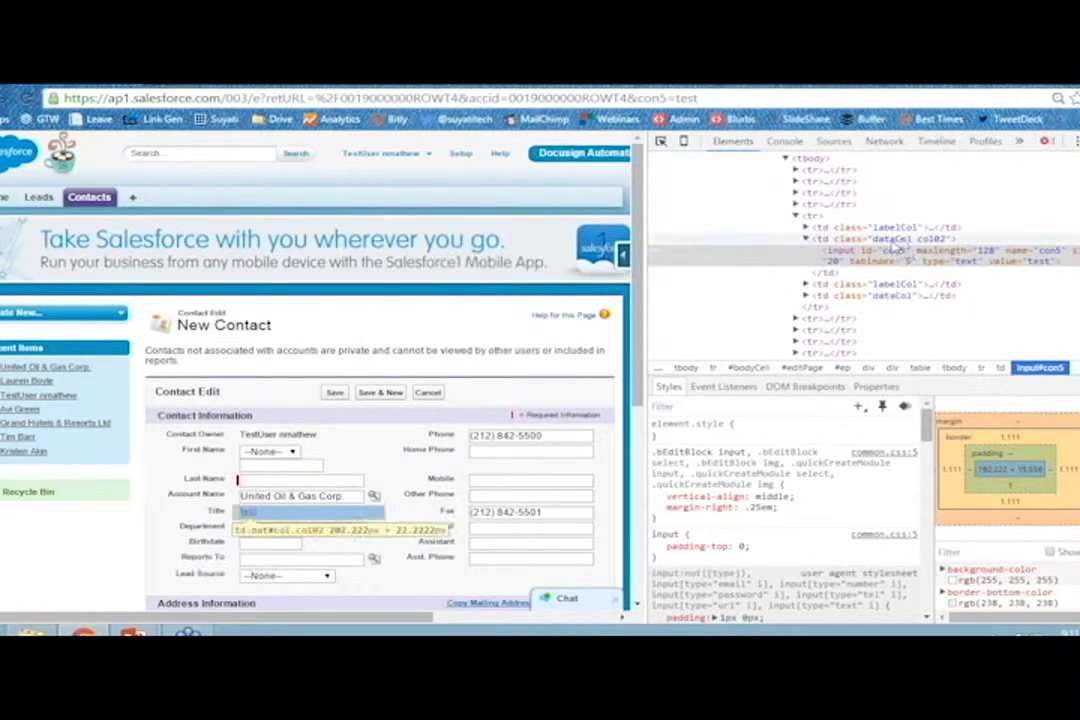
double_click(652, 98)
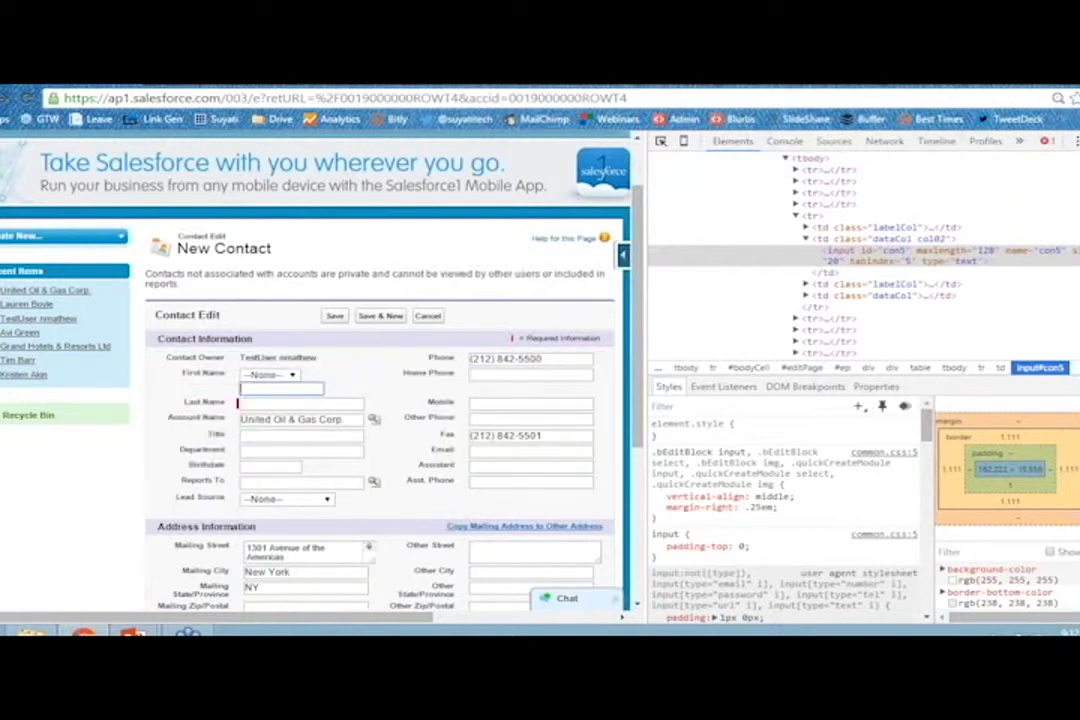
Close Chrome DevTools with F12 so the New Contact form fills the window.
key(F12)
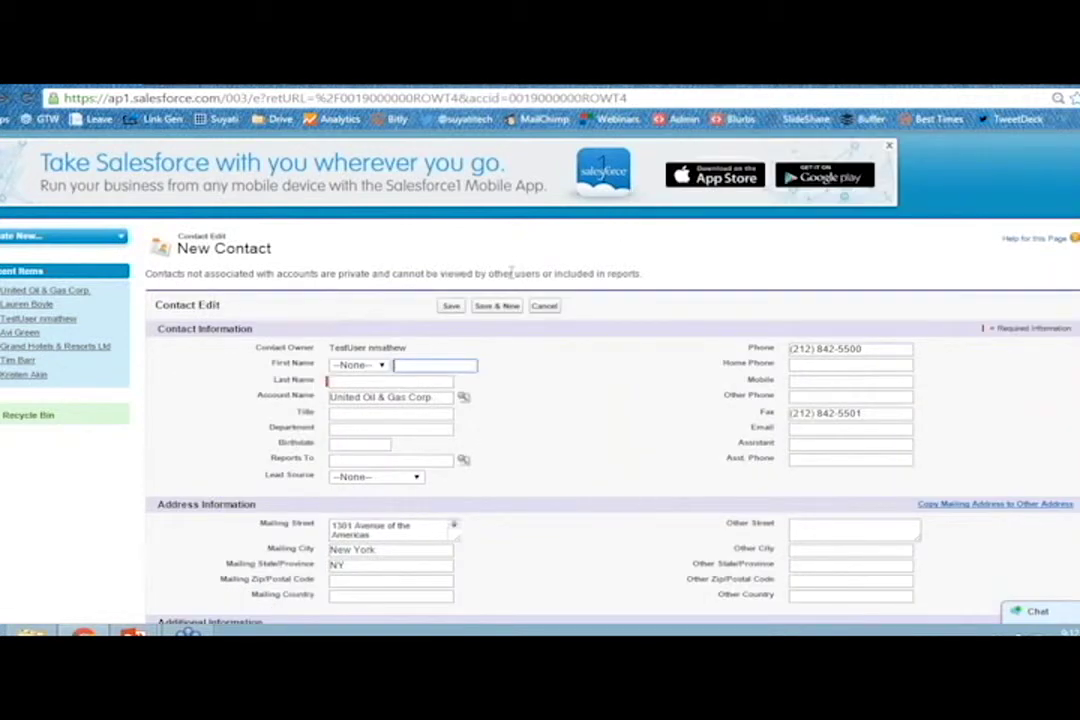
scroll(229, 410, down, 1)
scroll(229, 410, up, 2)
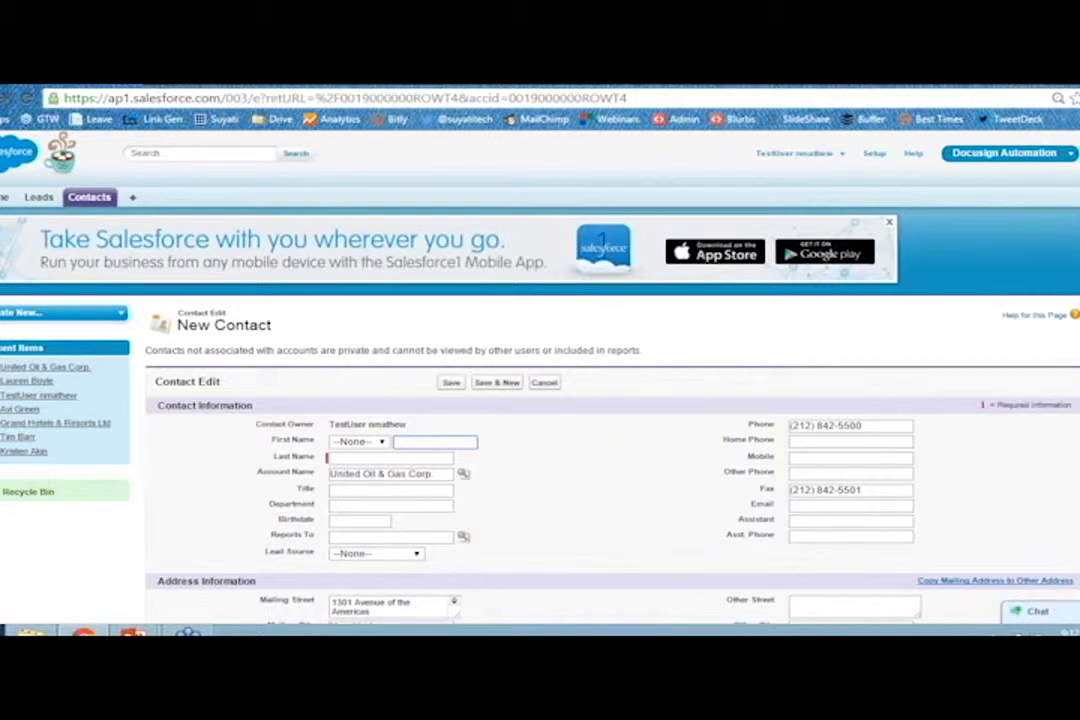
mouse_move(135, 633)
Go back through the Accounts list to the United Oil & Gas Corp. account page.
click(132, 197)
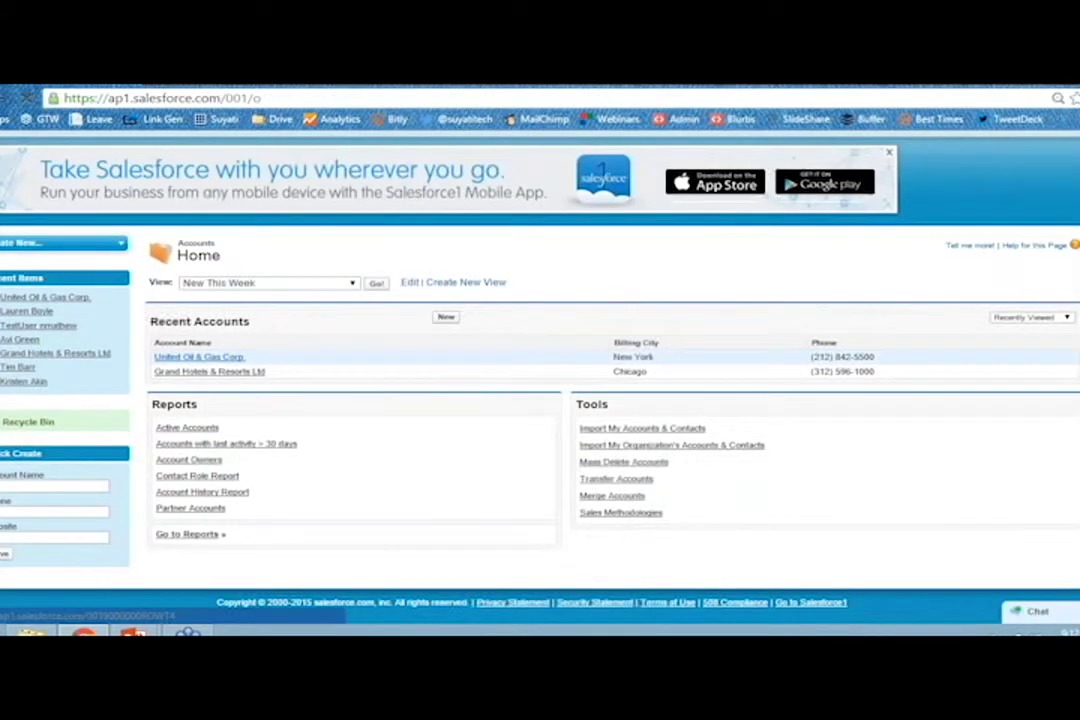
click(199, 356)
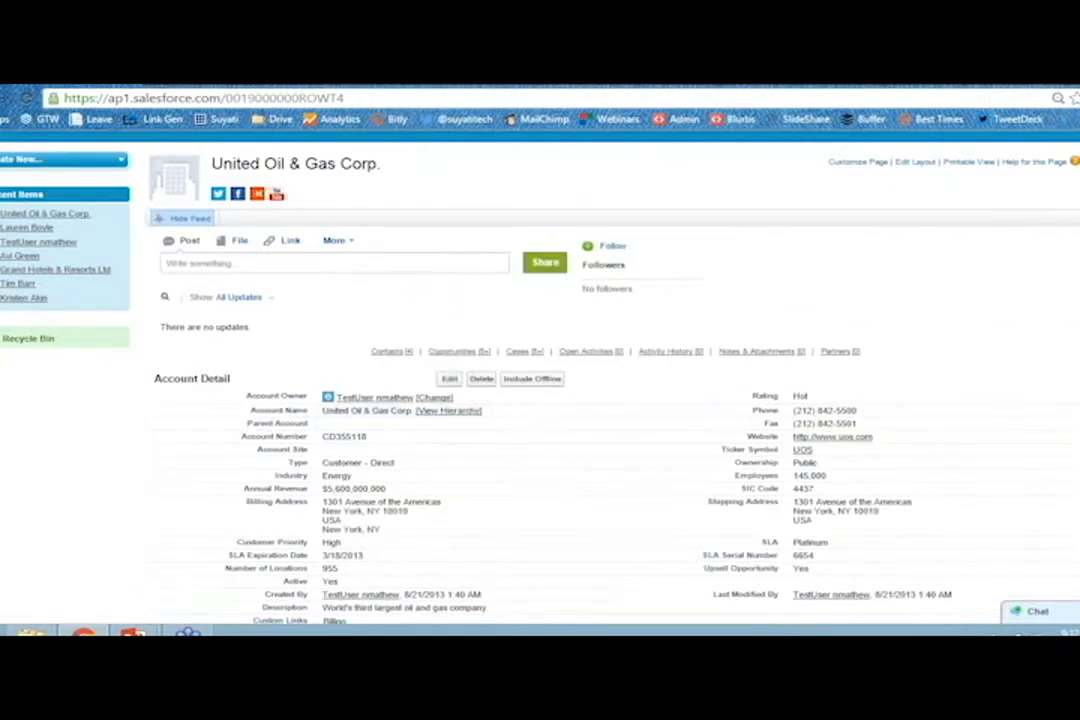
click(236, 263)
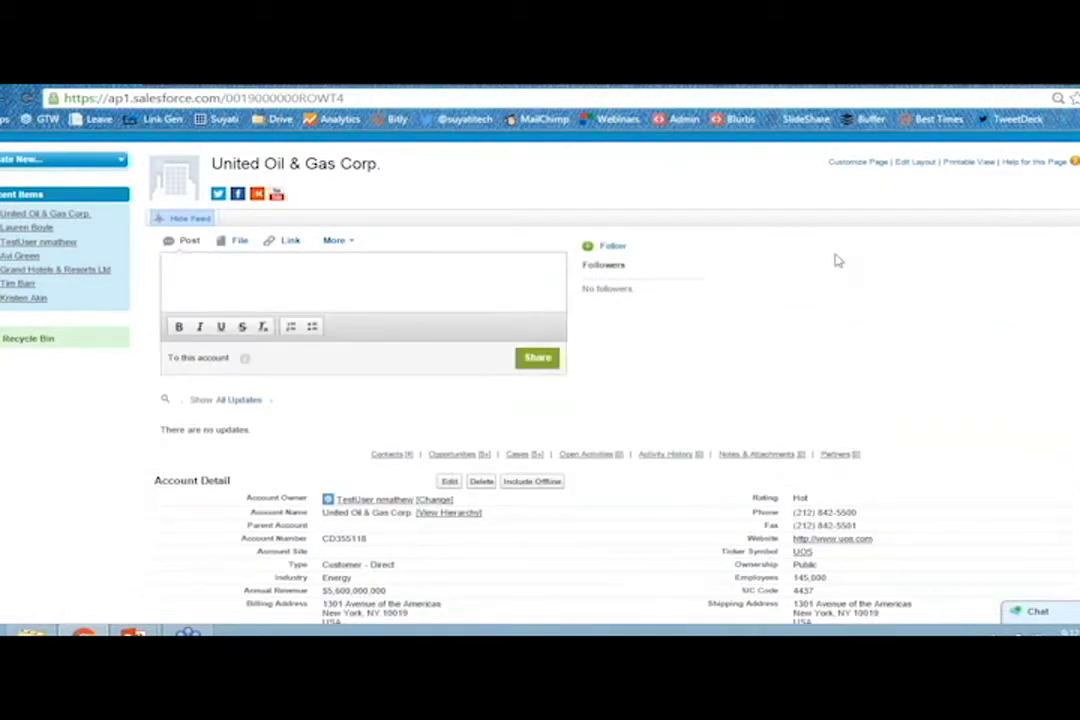
scroll(665, 257, up, 1)
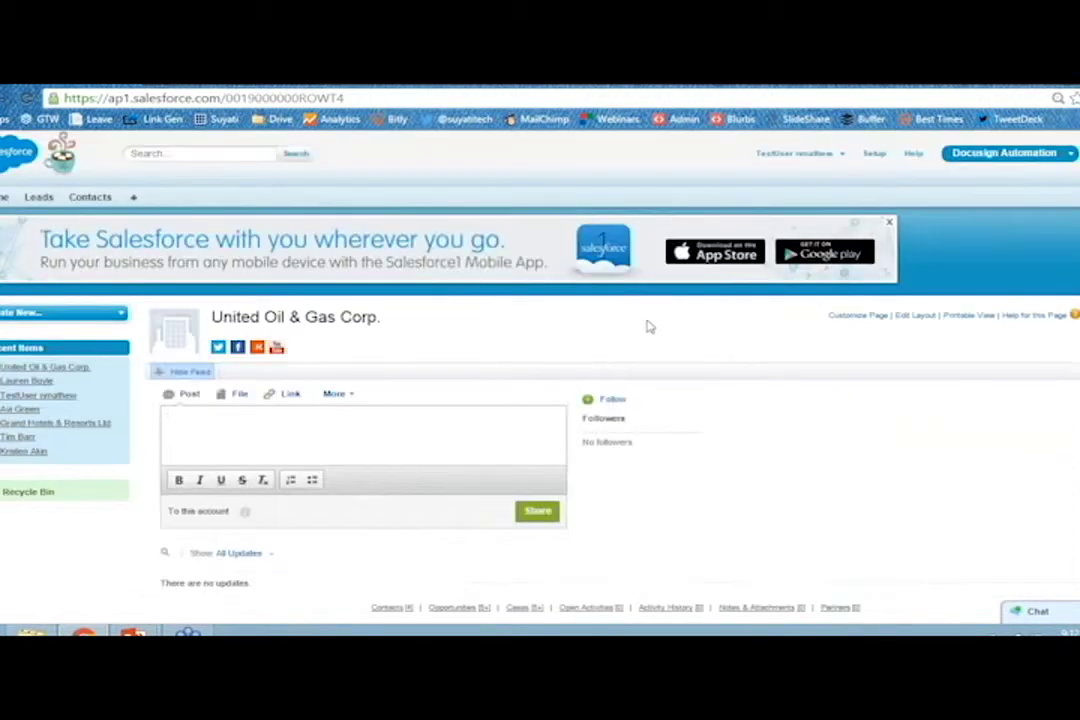
In Setup, search Quick Find for 'account' and start a New Action under Account Buttons, Links, and Actions.
click(874, 153)
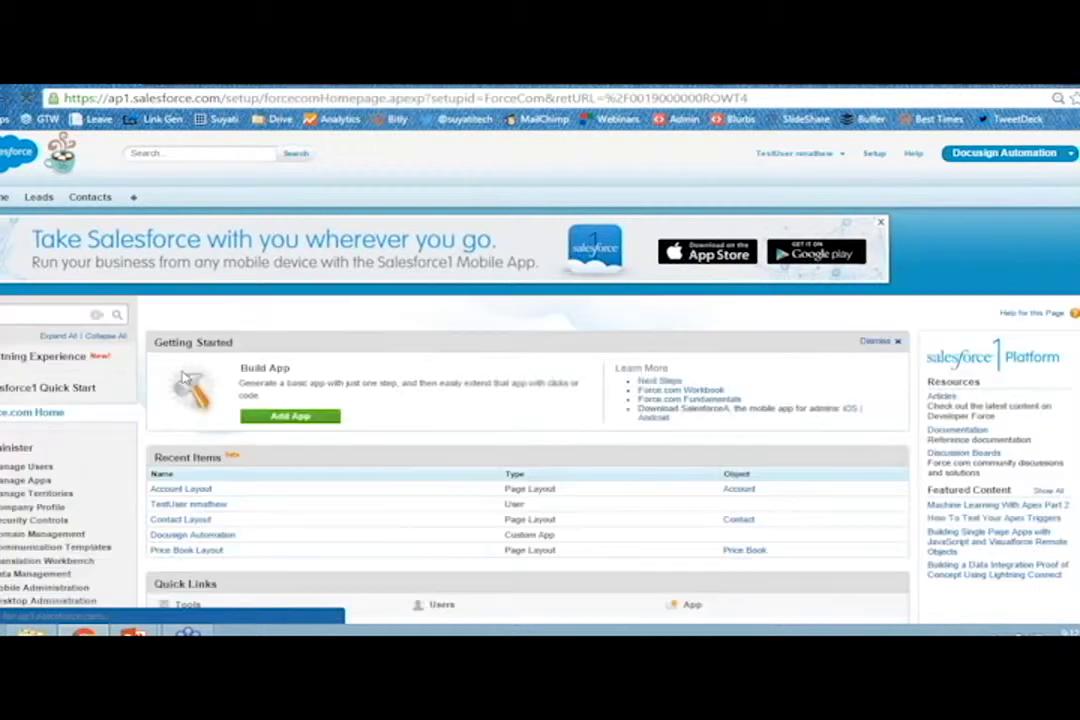
click(75, 315)
text(account)
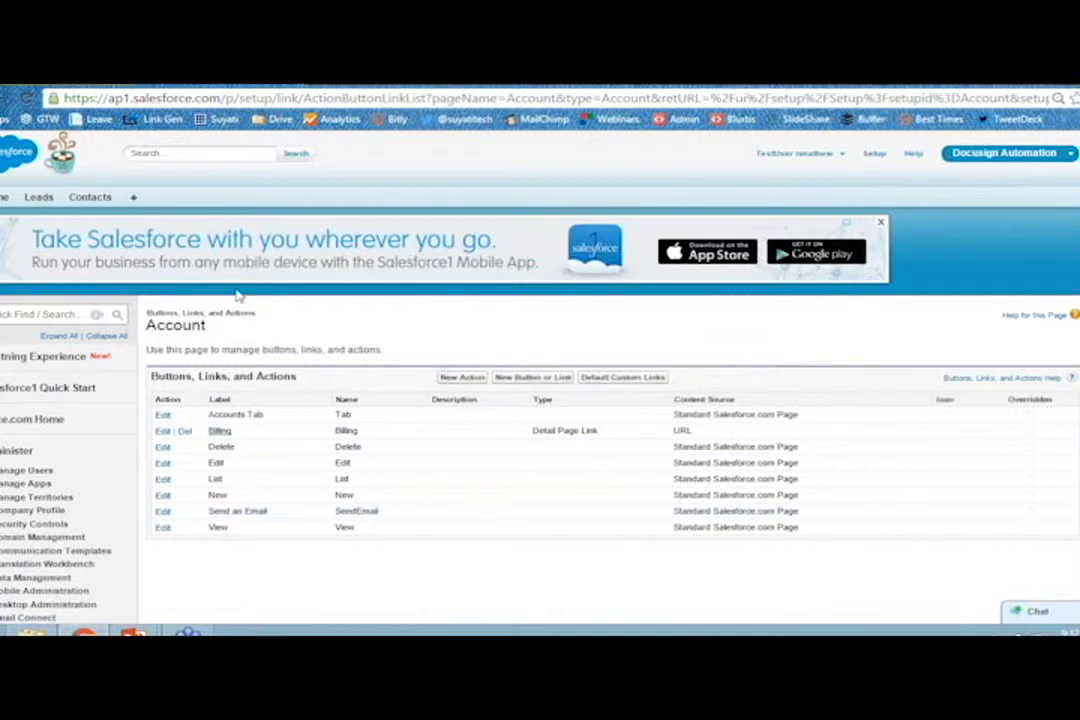
click(463, 377)
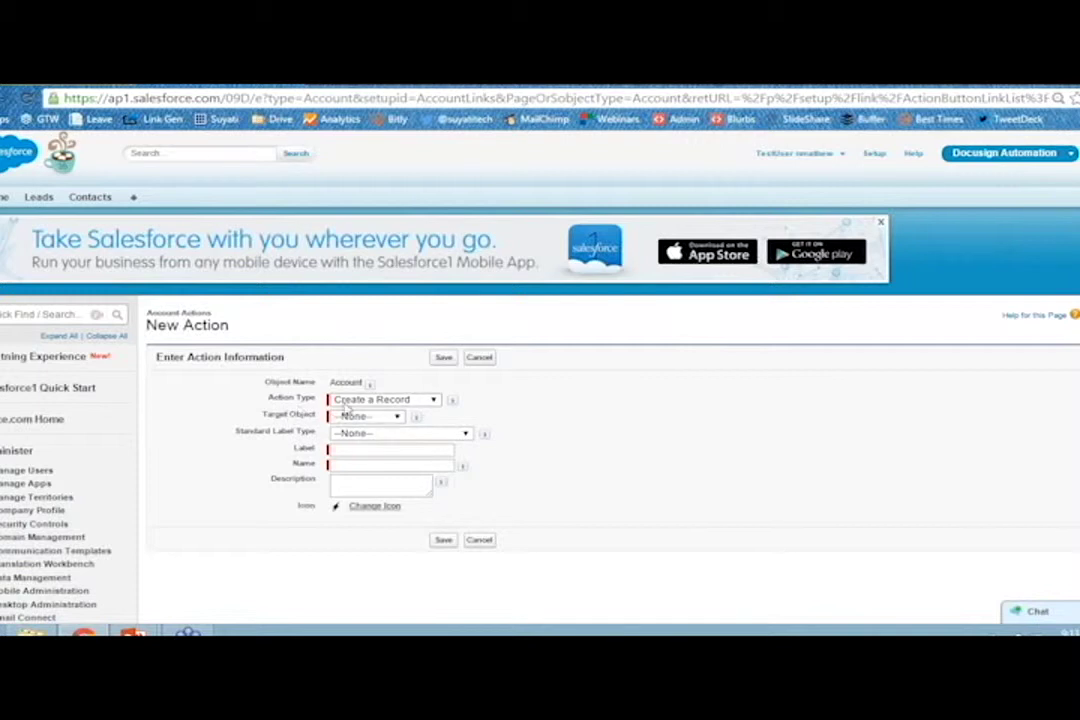
Set target object Contact, label 'Create Contact', description 'This action creates a new Contact record'.
click(350, 416)
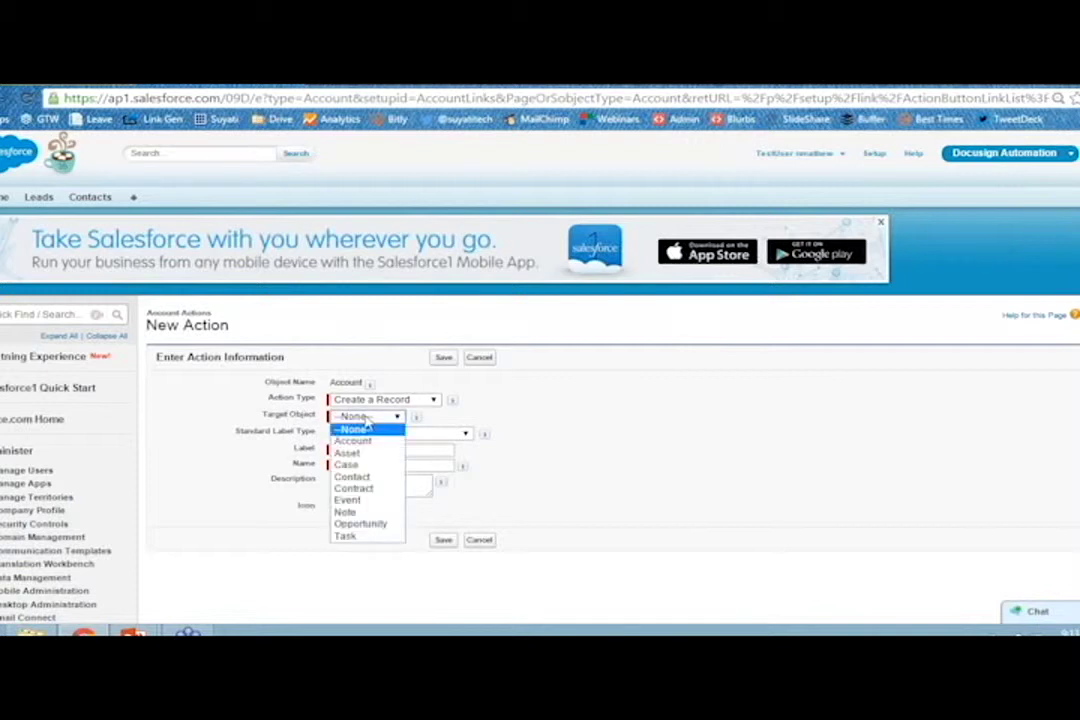
click(355, 477)
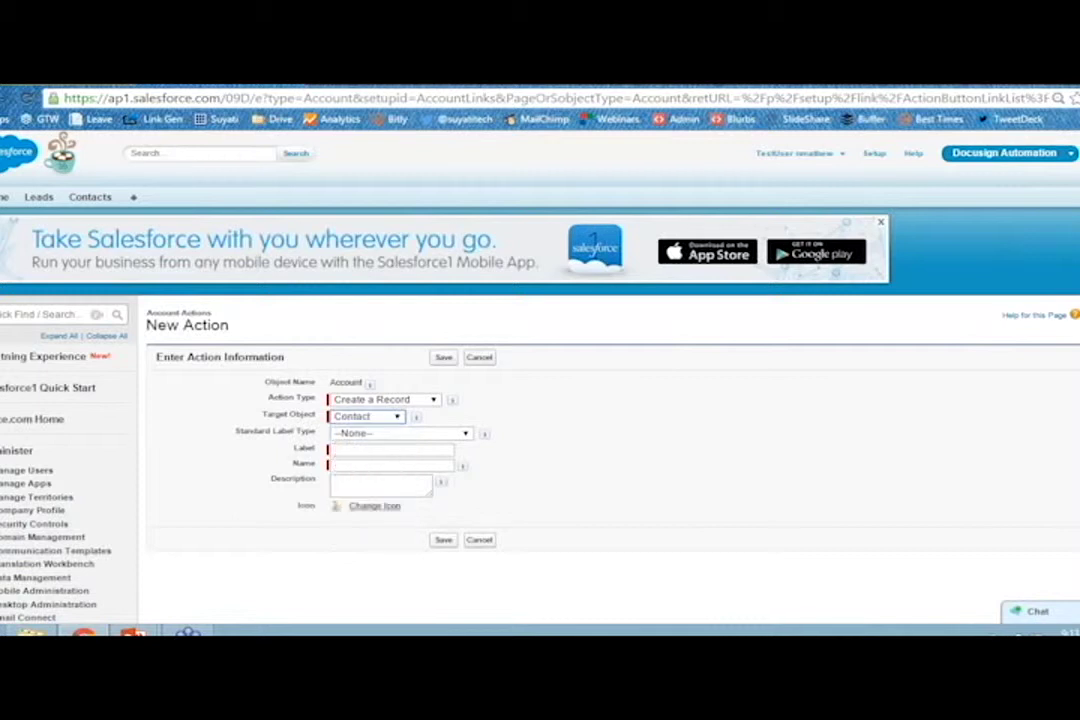
click(385, 449)
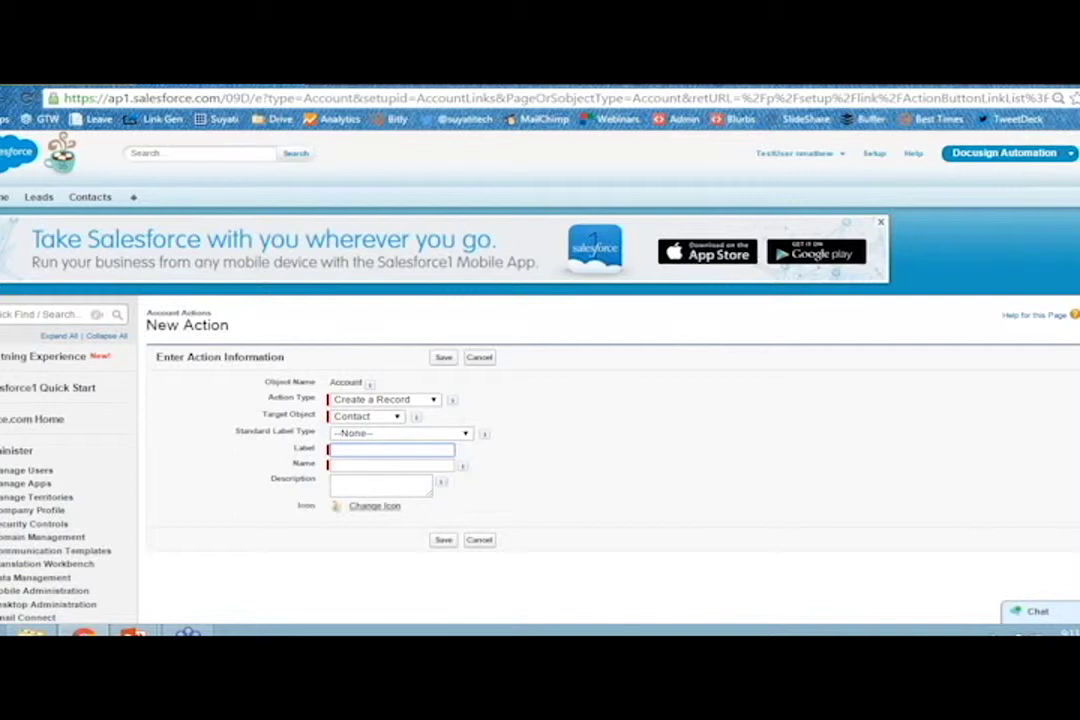
text(Create Cont)
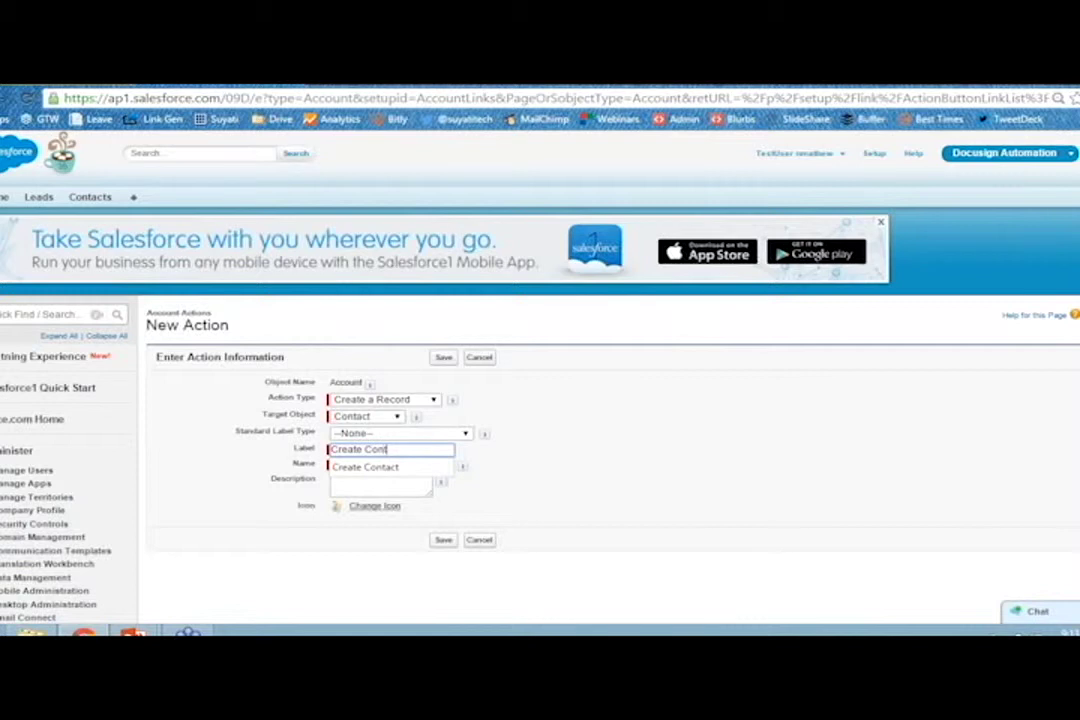
text(act)
click(393, 467)
click(379, 487)
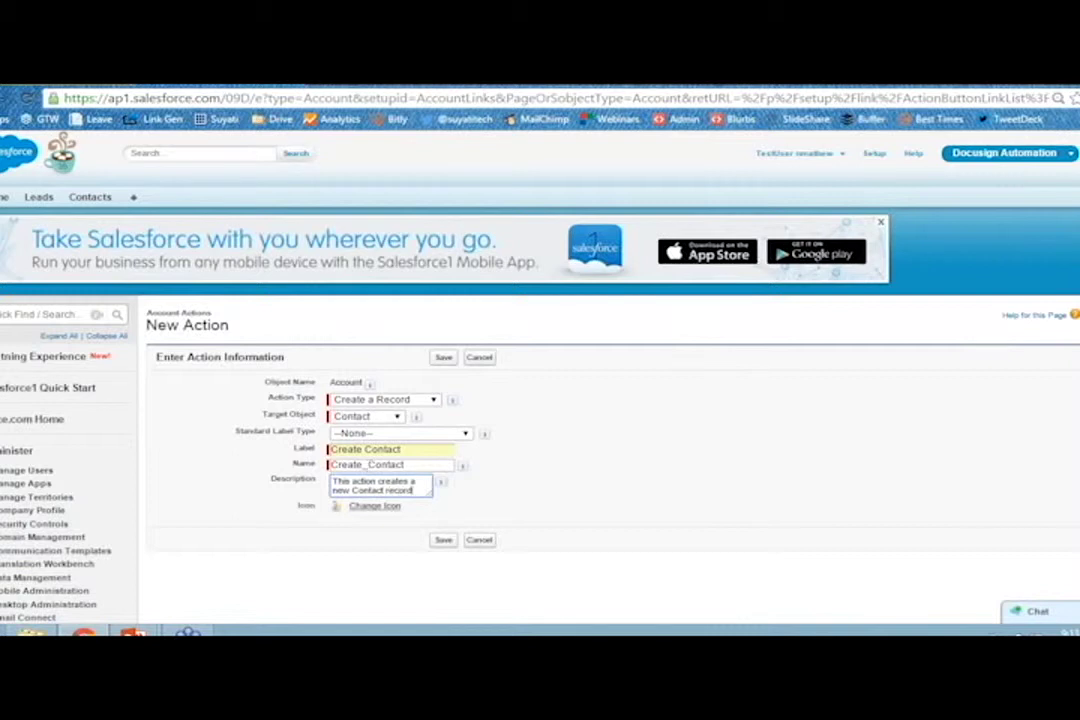
Save the Create Contact action.
click(441, 541)
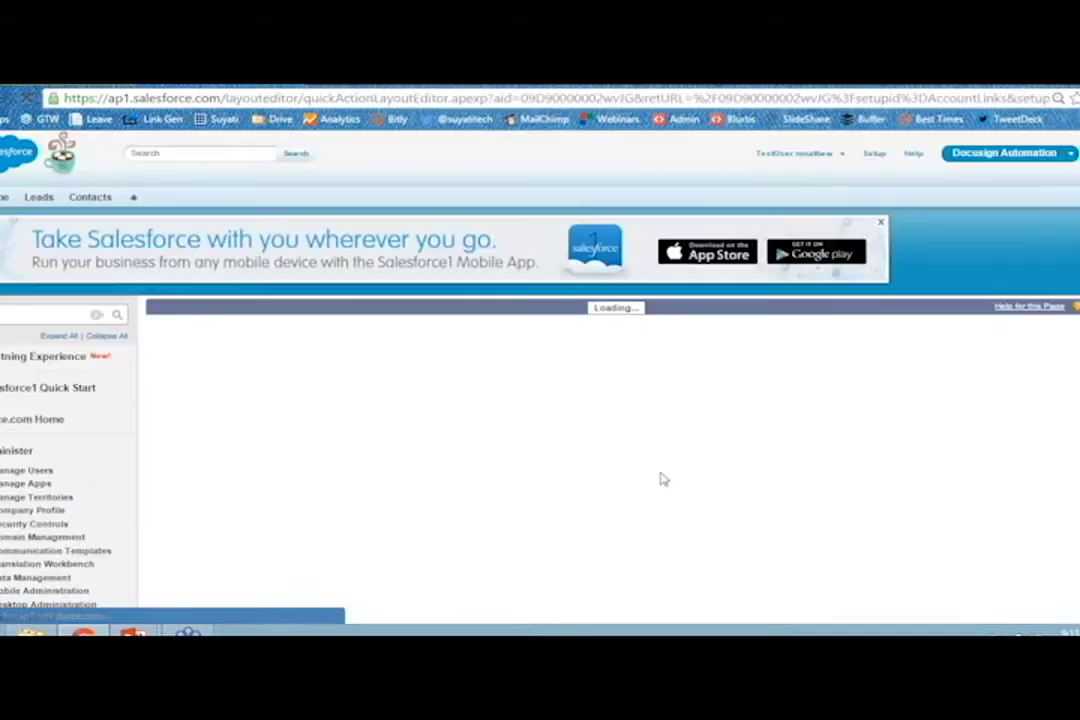
scroll(660, 480, down, 1)
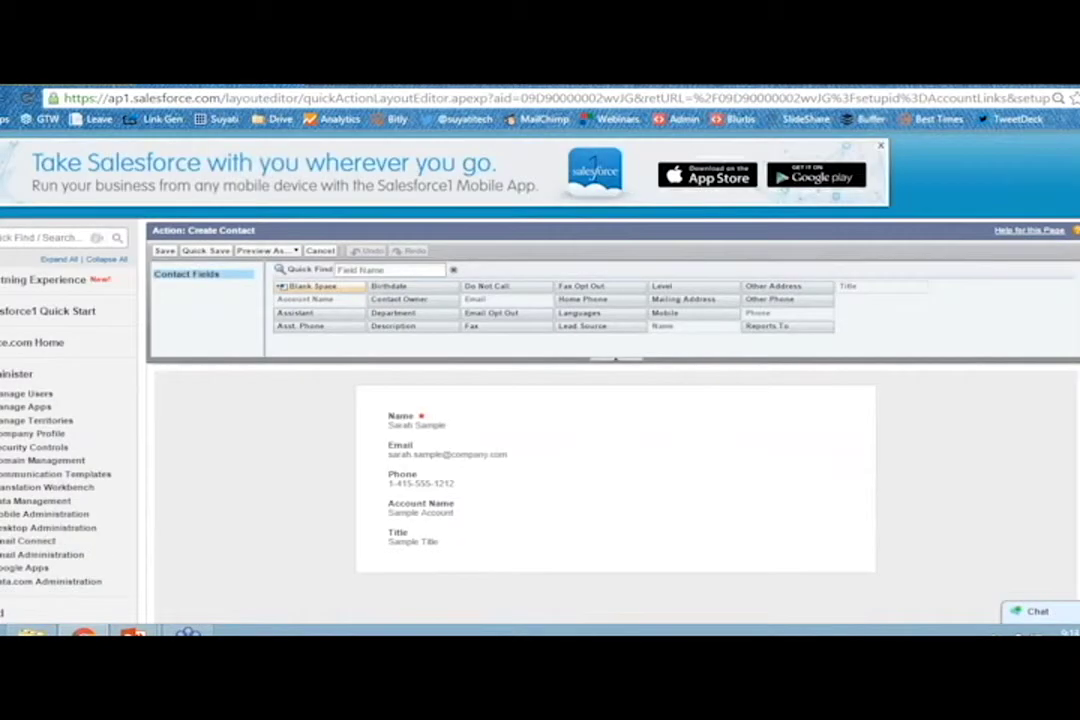
scroll(166, 482, down, 3)
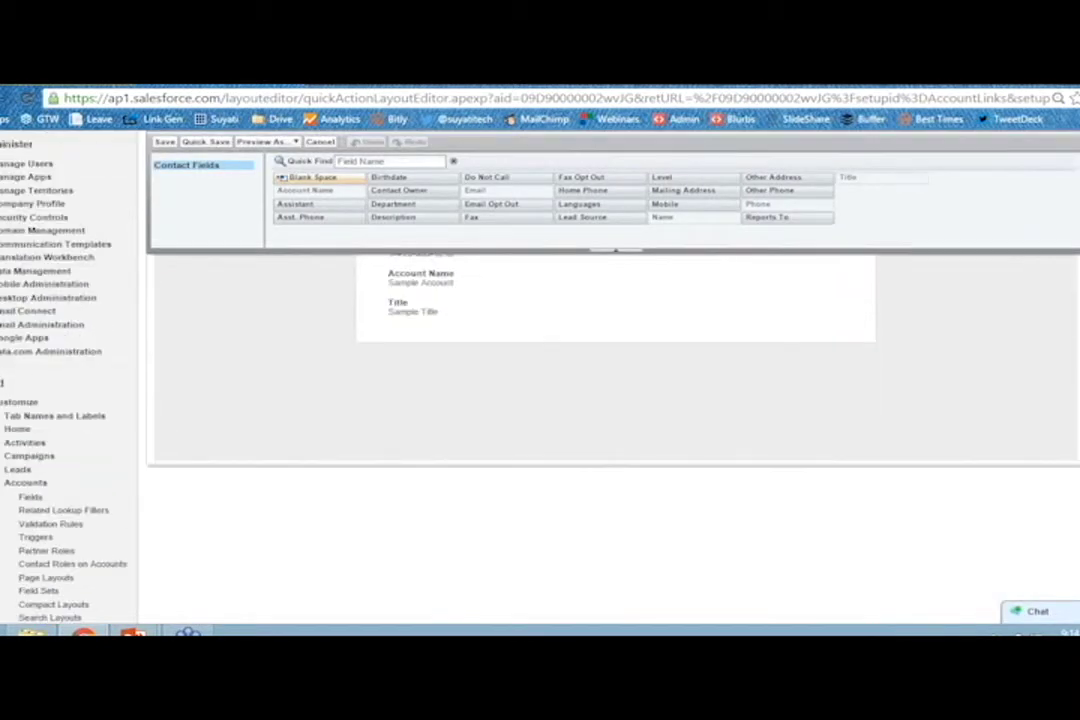
scroll(540, 400, down, 1)
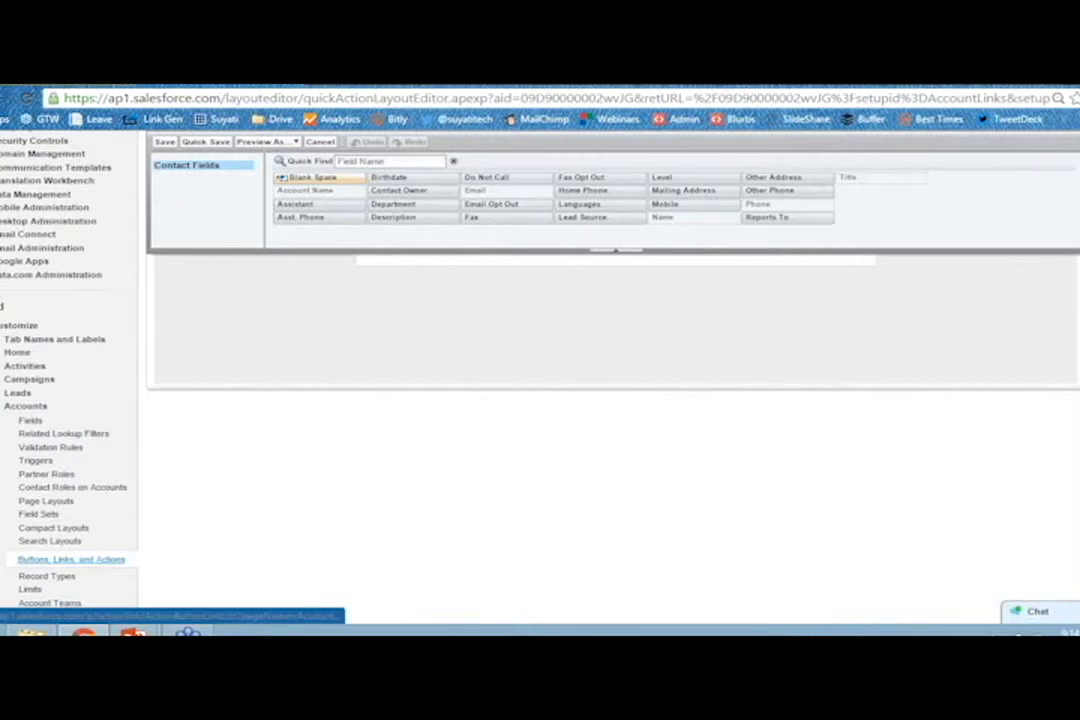
Open the Account Page Layouts list from the Setup sidebar.
click(70, 559)
scroll(85, 557, down, 2)
click(45, 424)
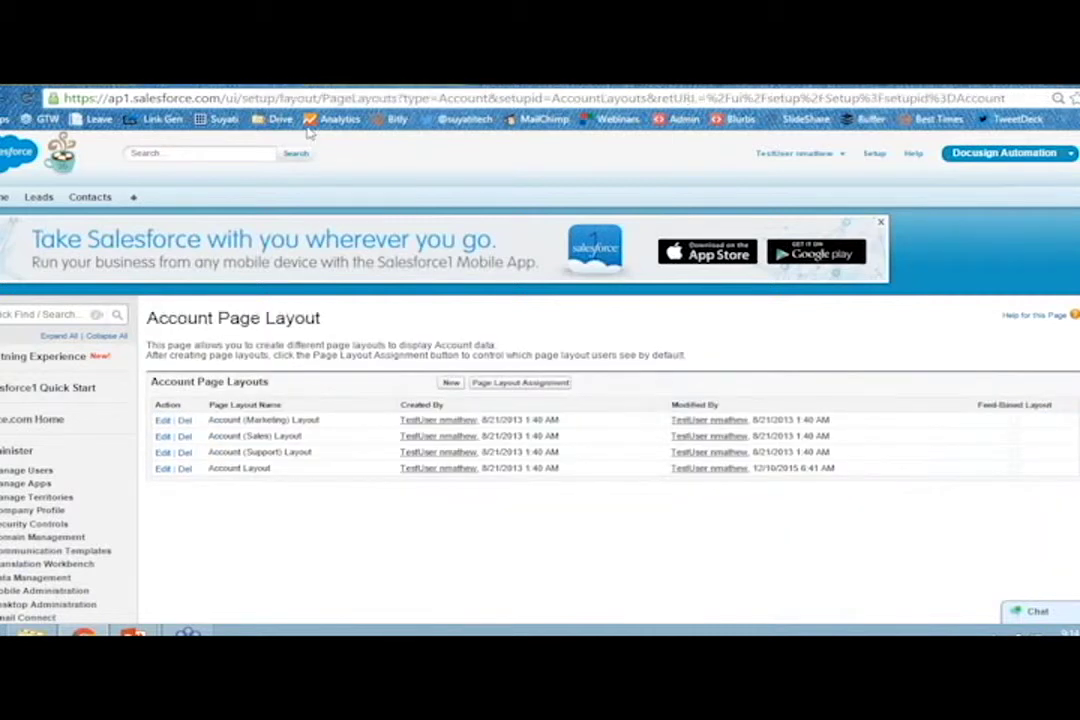
Edit Account Layout and drag Create Contact into the Salesforce Classic Publisher quick actions.
click(163, 468)
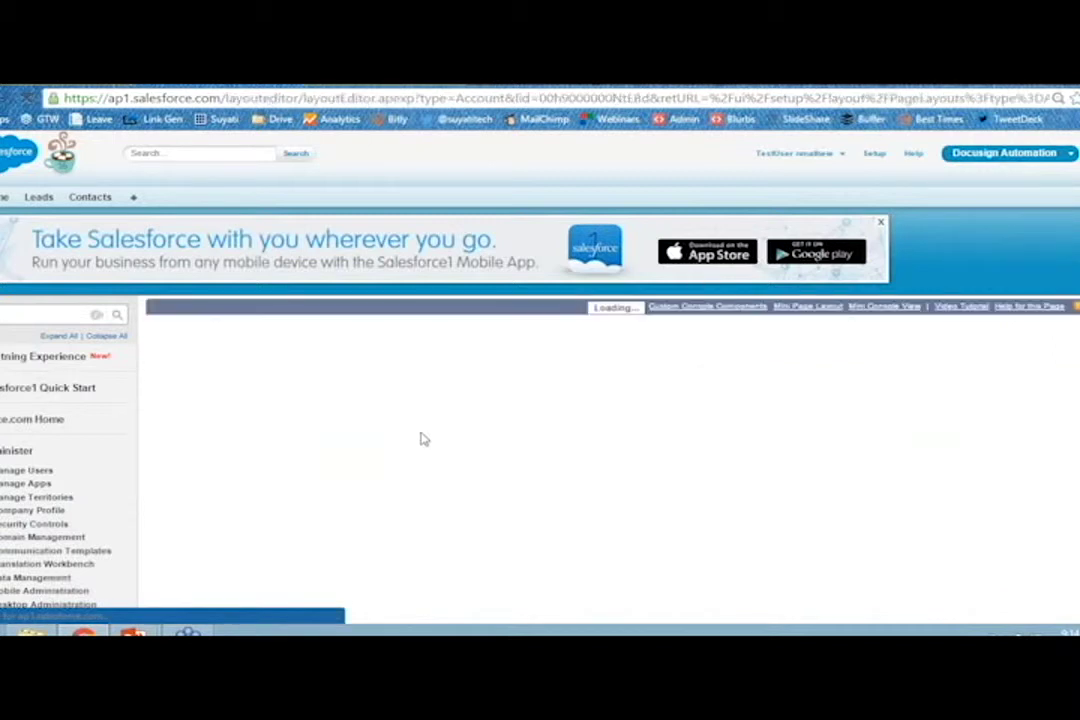
scroll(330, 400, down, 1)
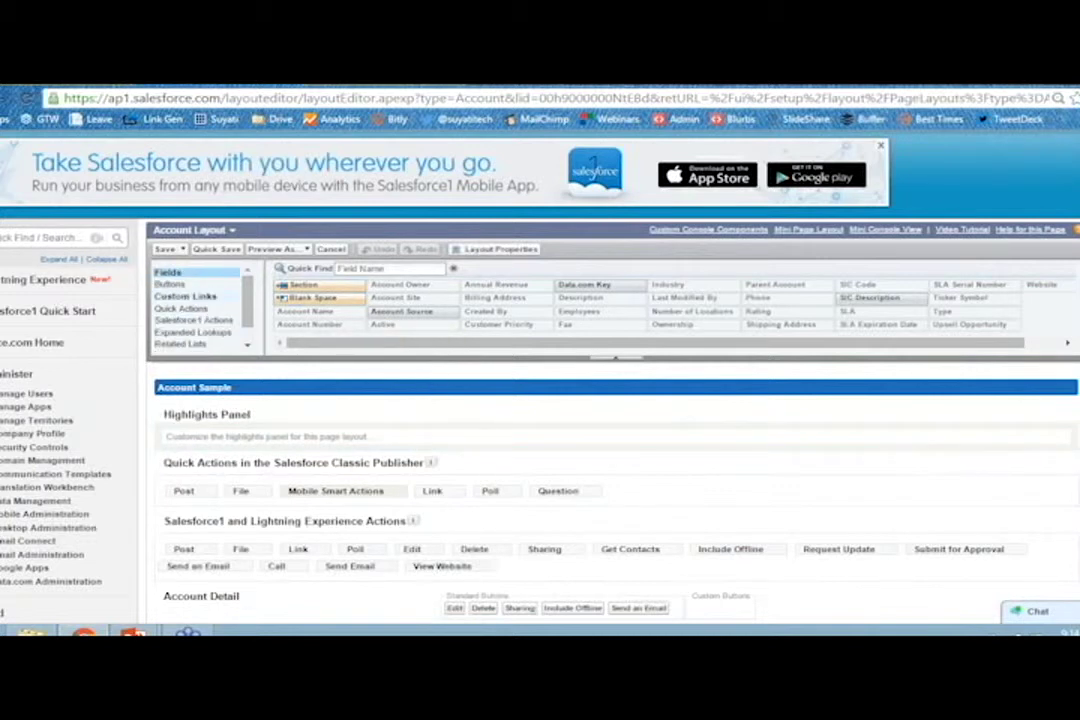
click(175, 310)
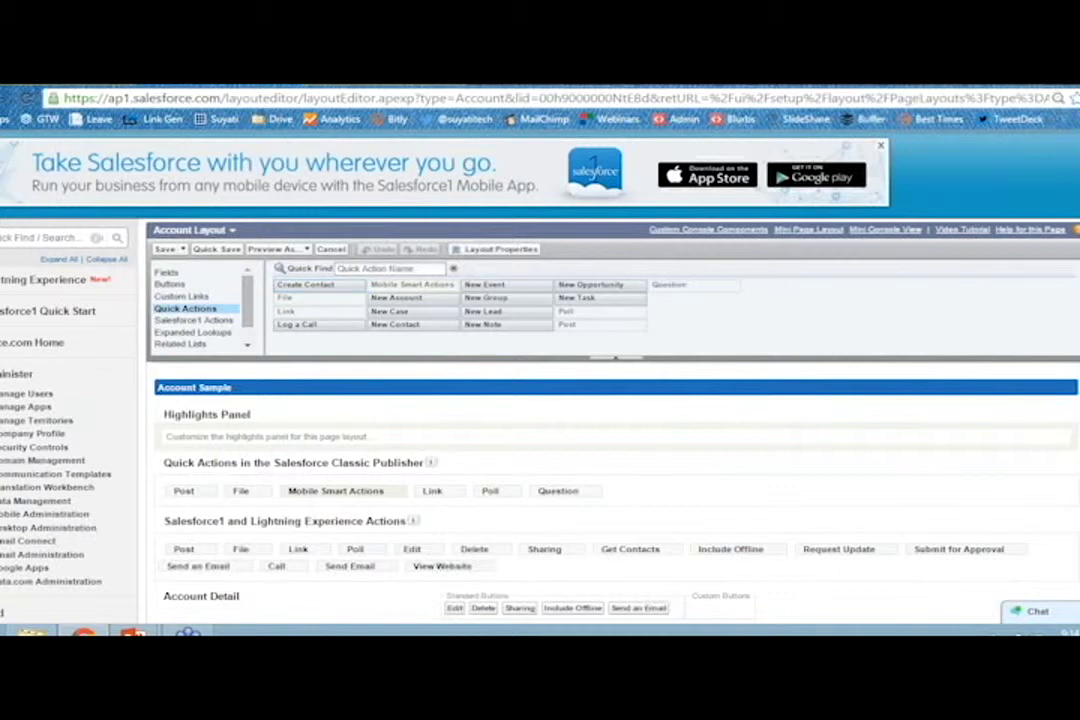
mouse_move(315, 286)
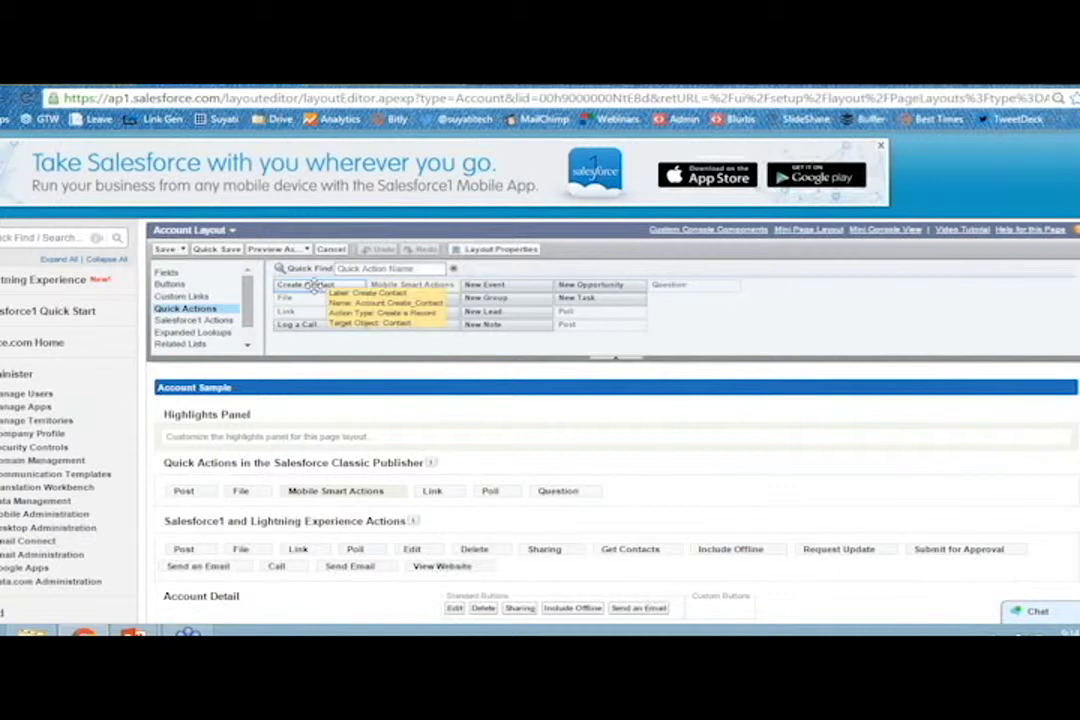
mouse_move(315, 286)
mouse_down()
mouse_move(357, 328)
mouse_move(627, 513)
mouse_move(648, 489)
mouse_up()
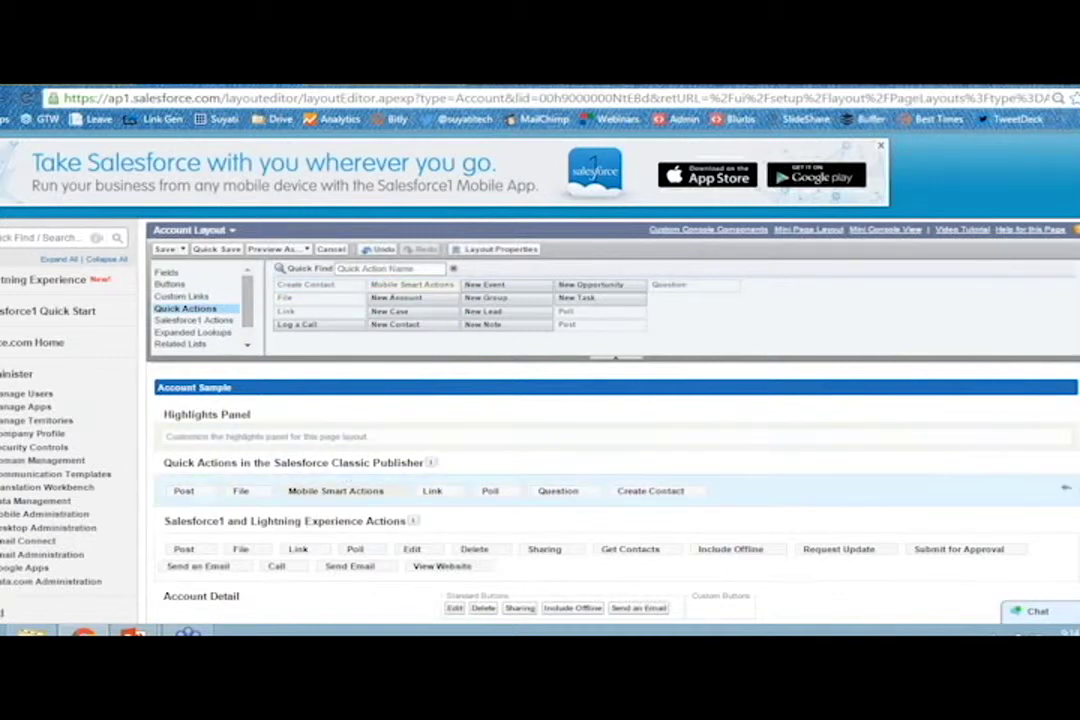
scroll(276, 394, down, 1)
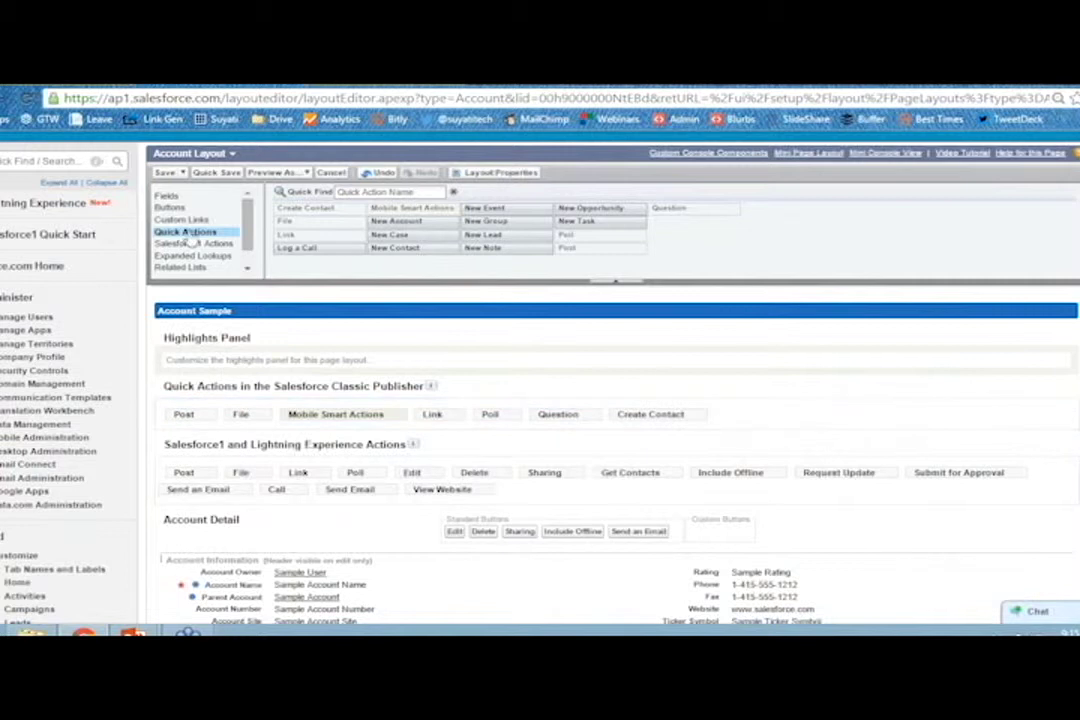
Drag Create Contact from Salesforce1 Actions into the Lightning Experience actions row and save the Account Layout.
drag(198, 445, 384, 440)
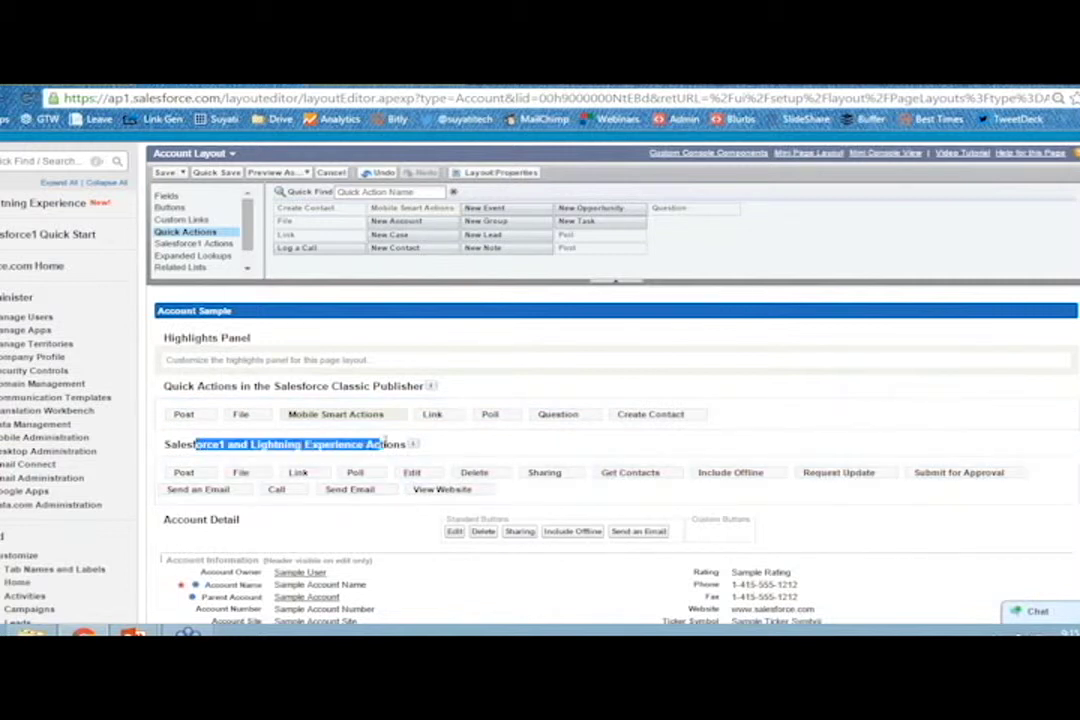
click(185, 243)
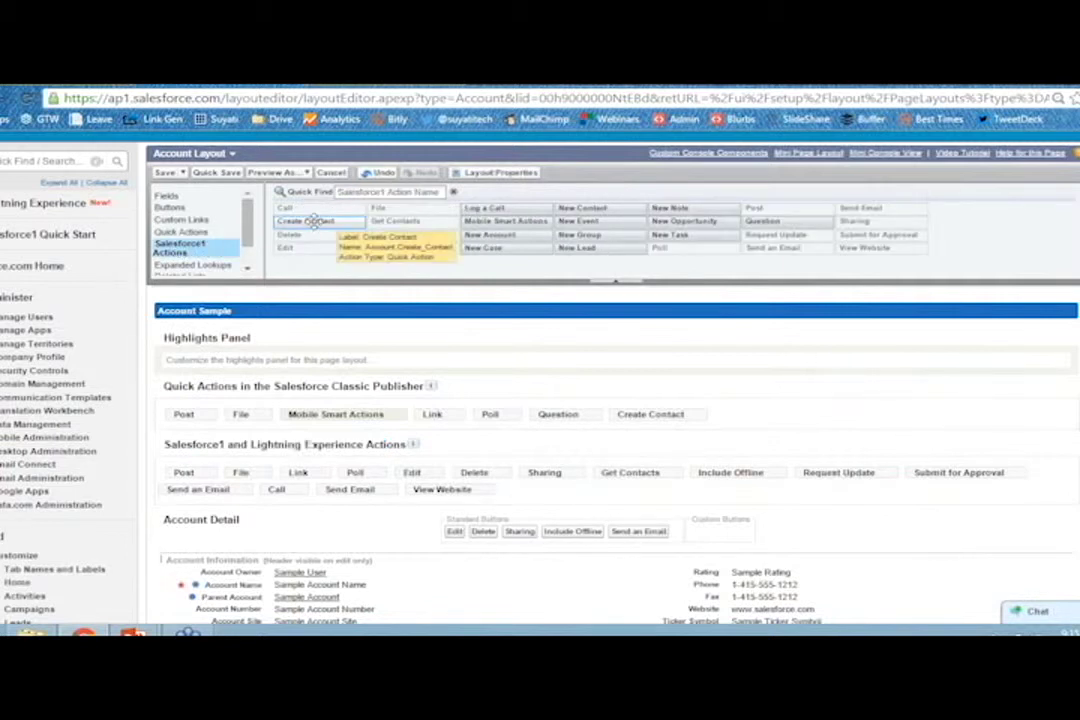
drag(320, 215, 534, 490)
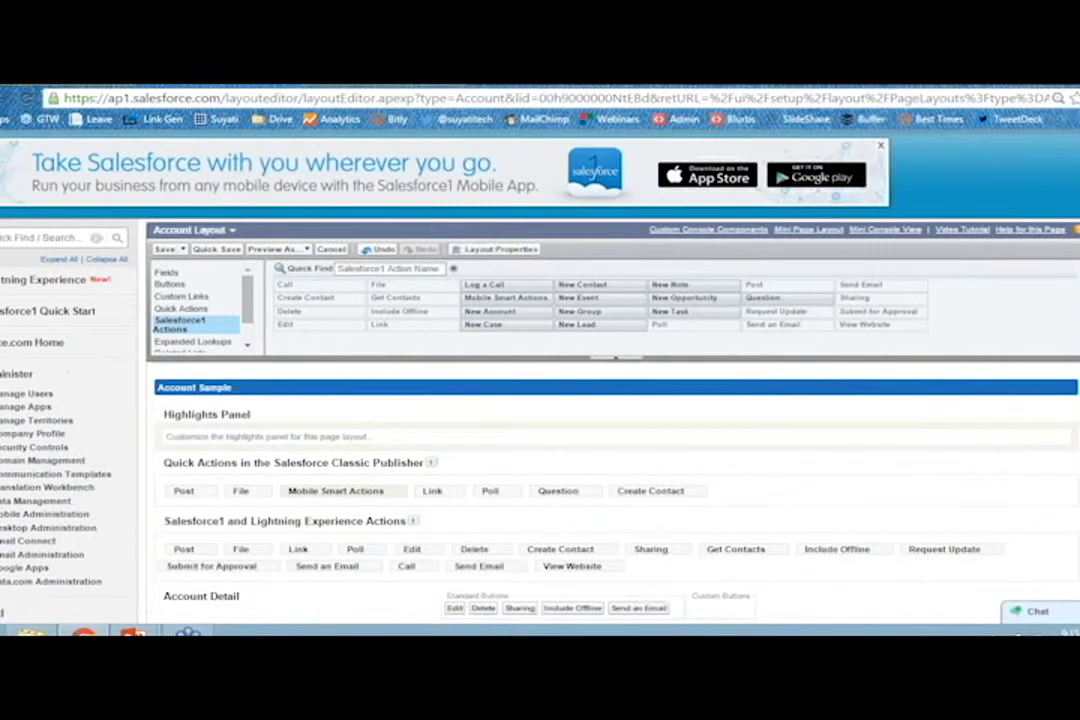
click(164, 248)
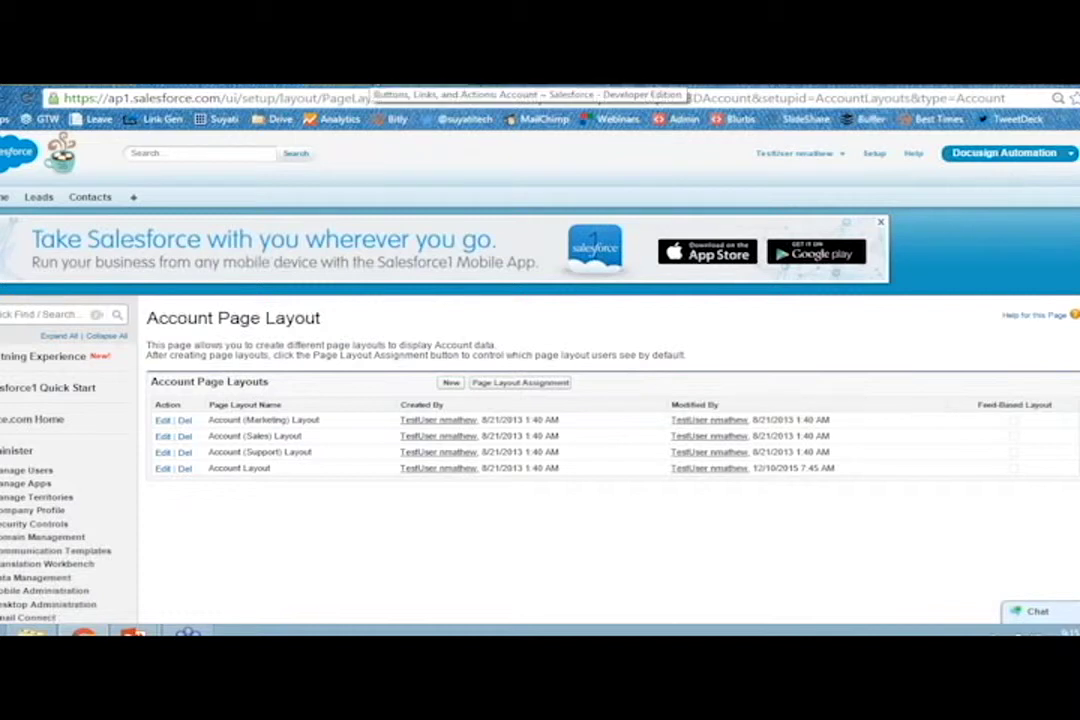
Open the United Oil & Gas Corp. account from the Accounts tab and expand More in its feed publisher.
click(378, 80)
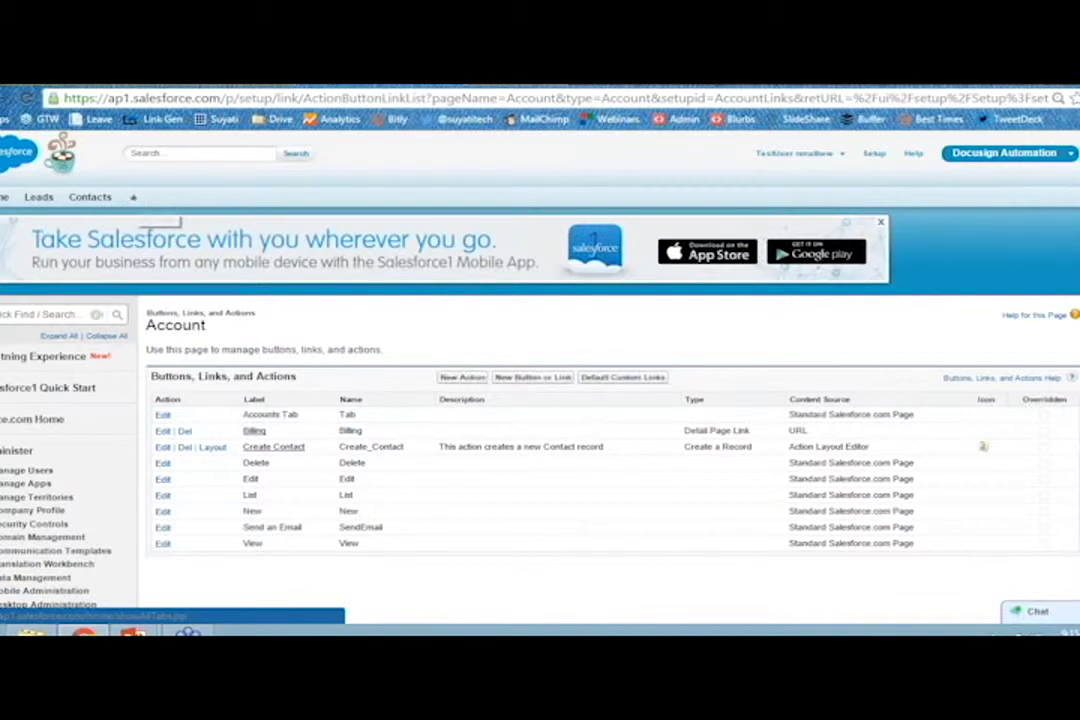
click(133, 197)
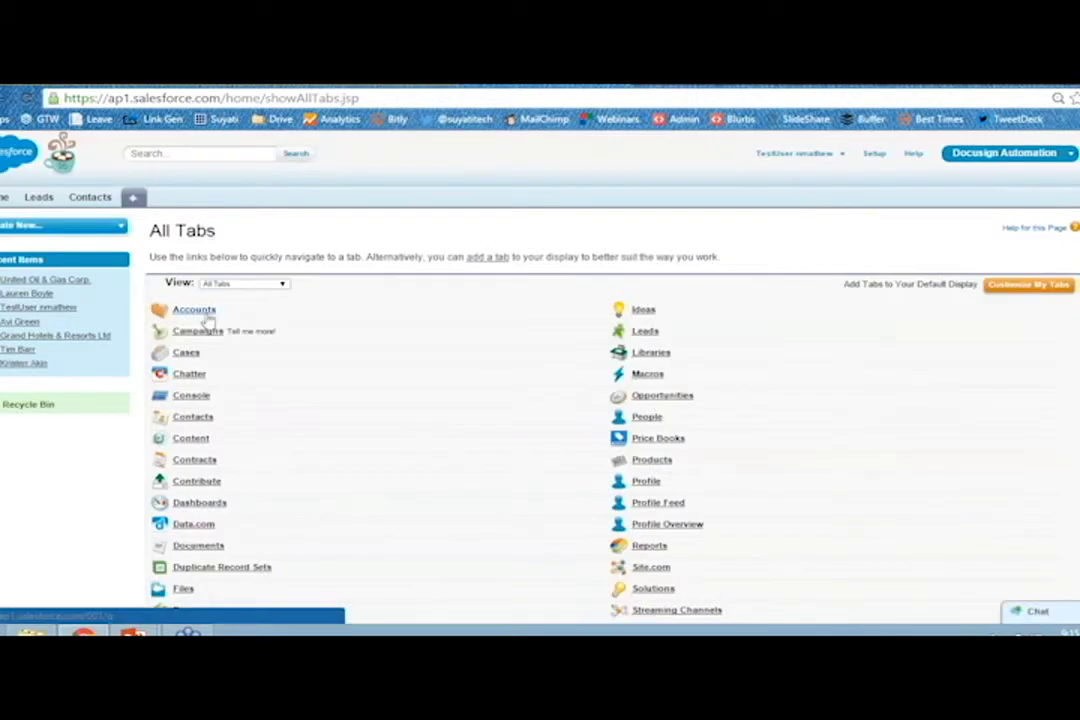
click(194, 309)
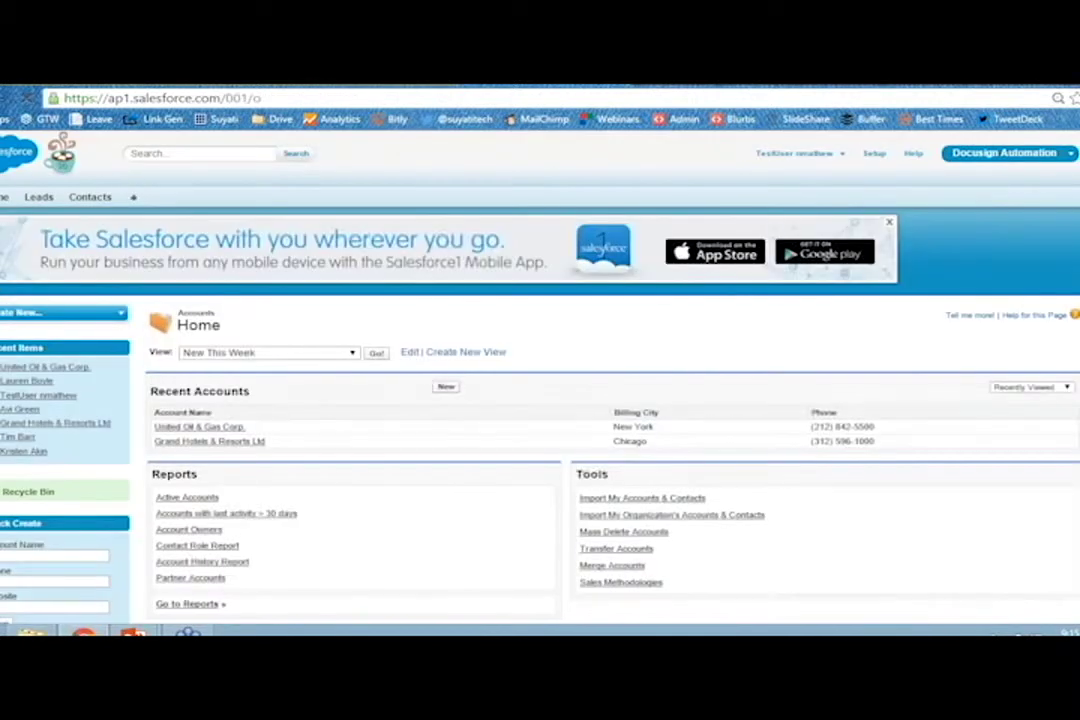
click(200, 427)
scroll(195, 427, down, 2)
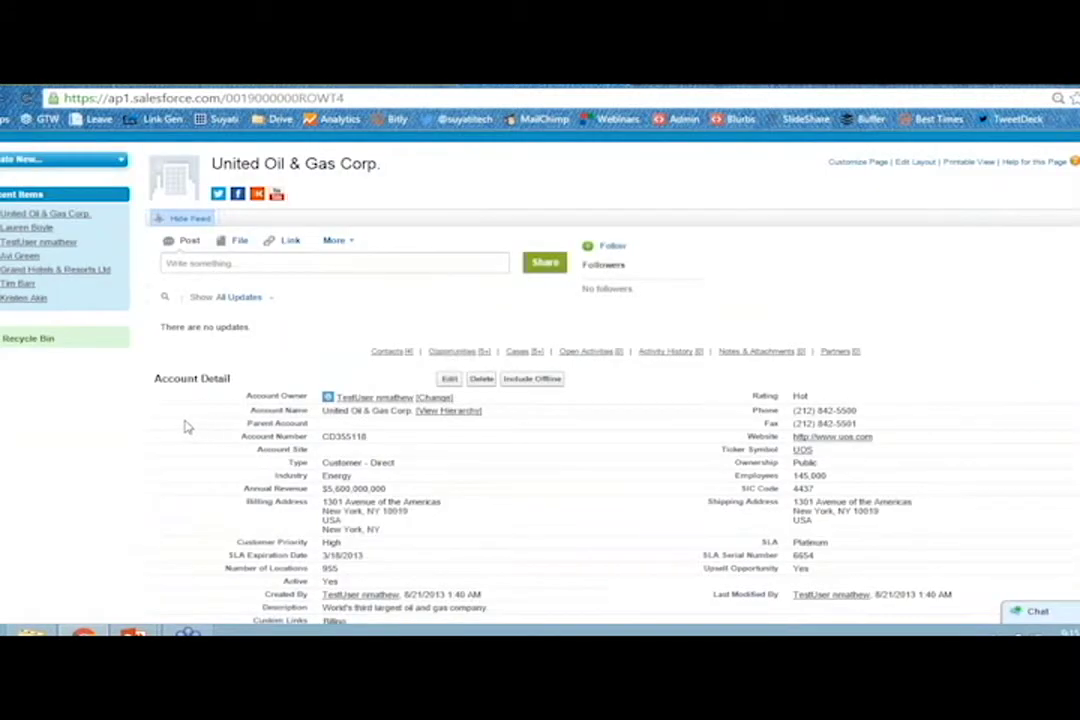
click(335, 240)
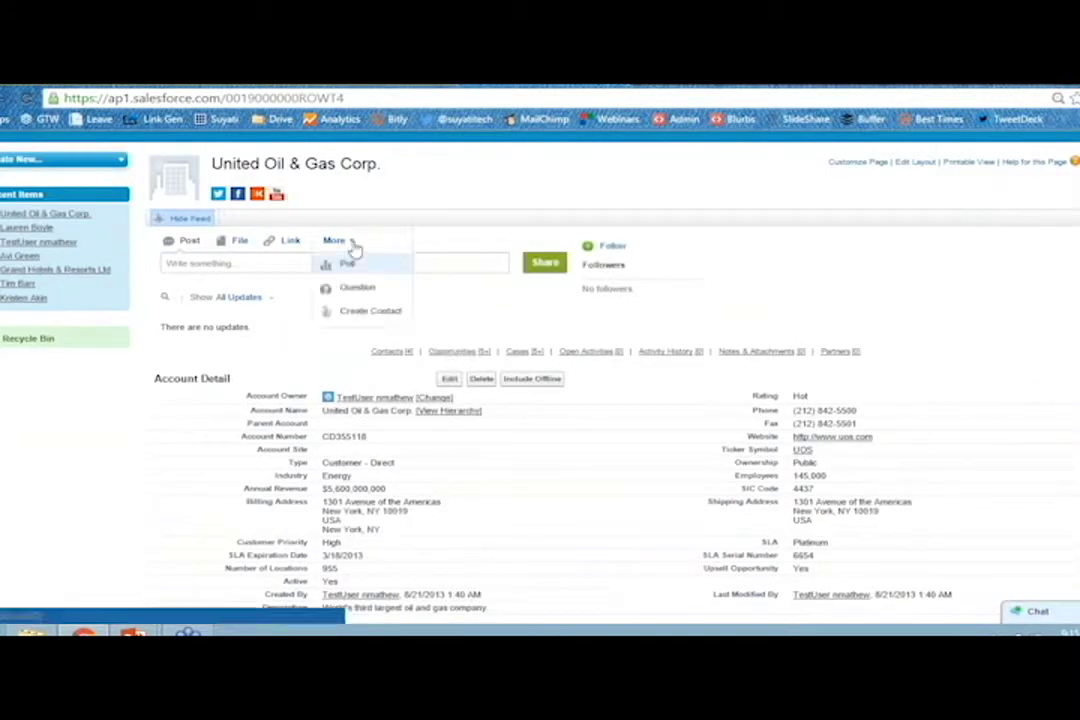
Open the account's Create Contact form and look through it, noting Phone is blank.
click(369, 311)
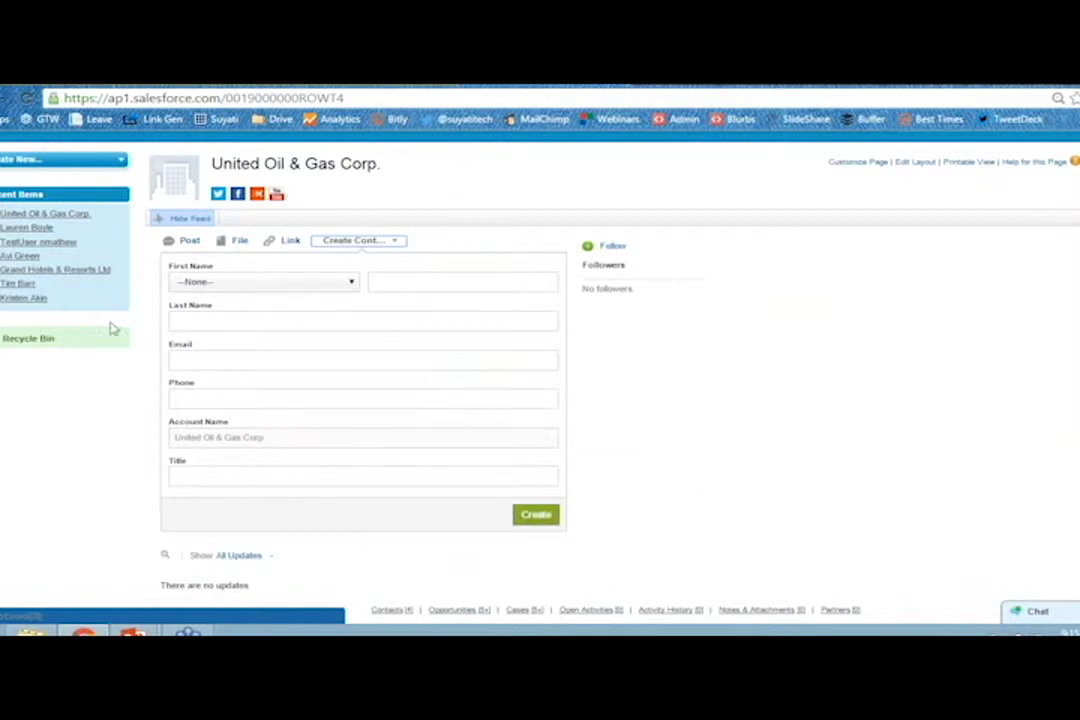
scroll(140, 400, down, 1)
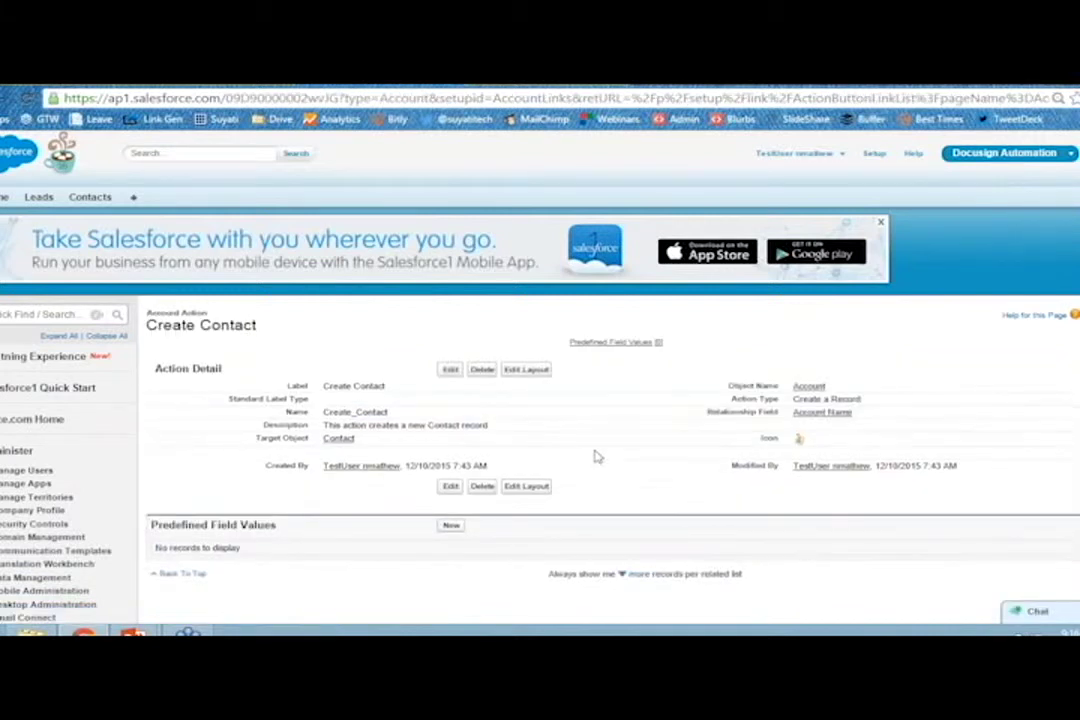
Start a new predefined field value on the Create Contact action's detail page.
scroll(595, 453, down, 1)
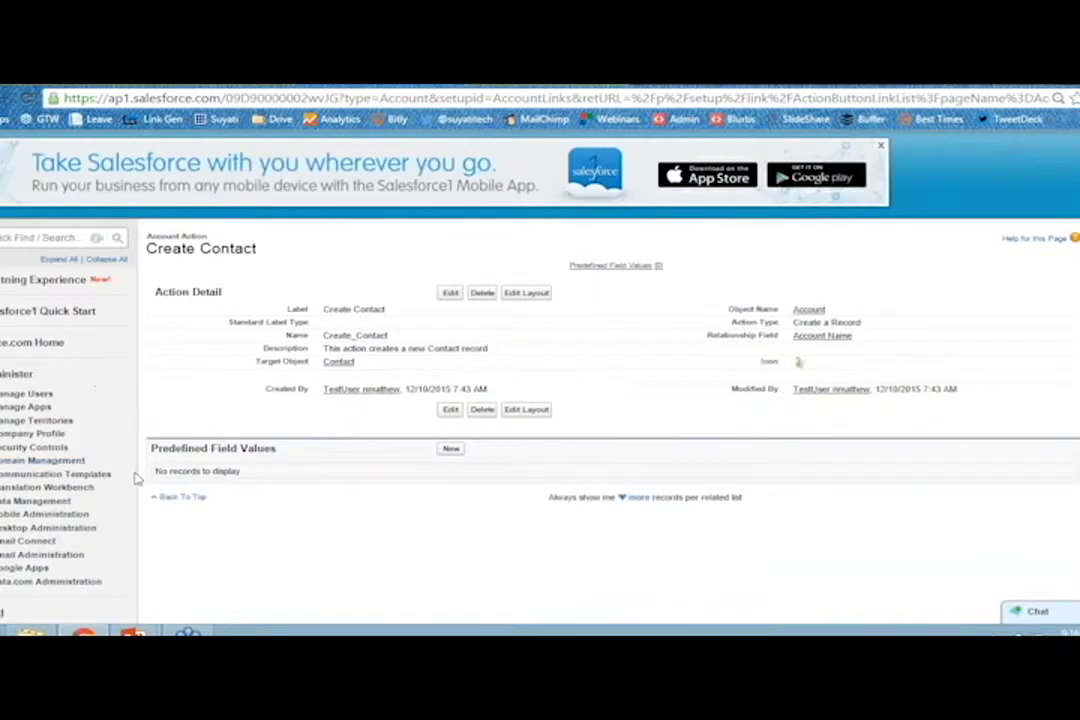
click(451, 450)
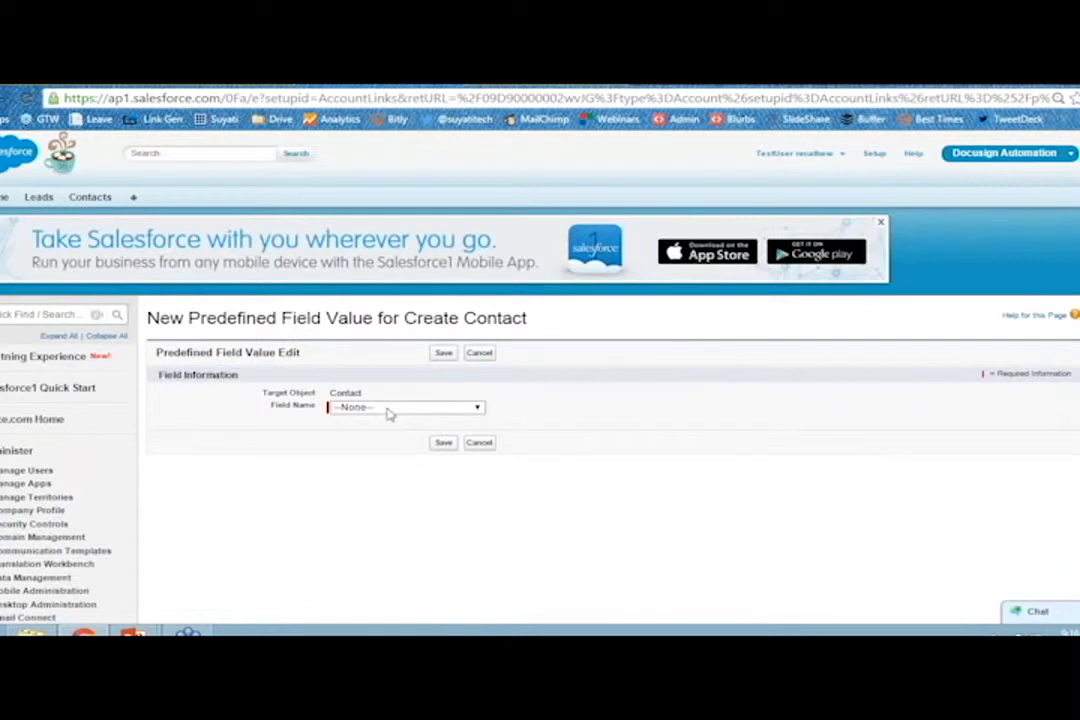
Choose Phone as the contact field for the predefined value.
click(389, 409)
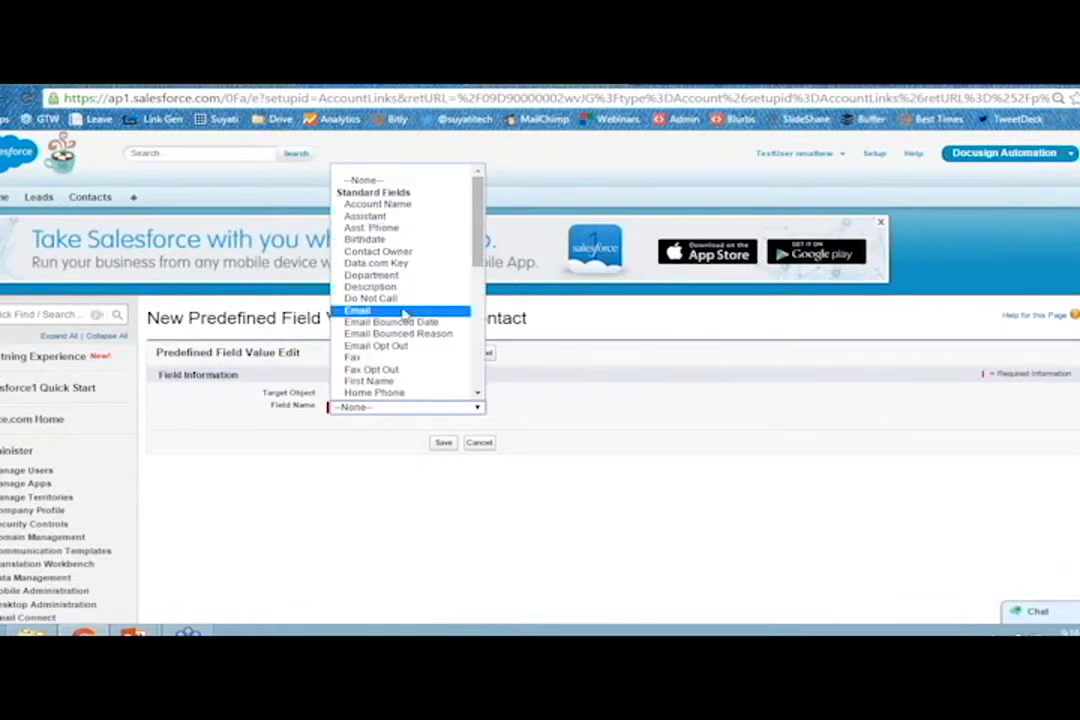
scroll(404, 320, down, 4)
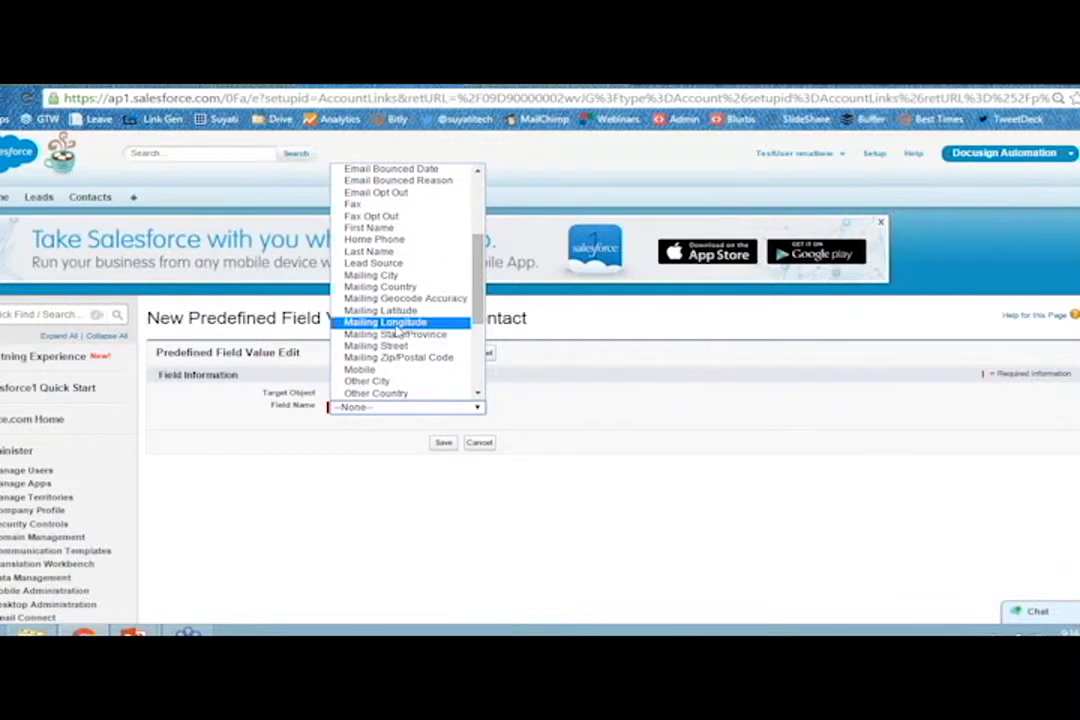
key(p)
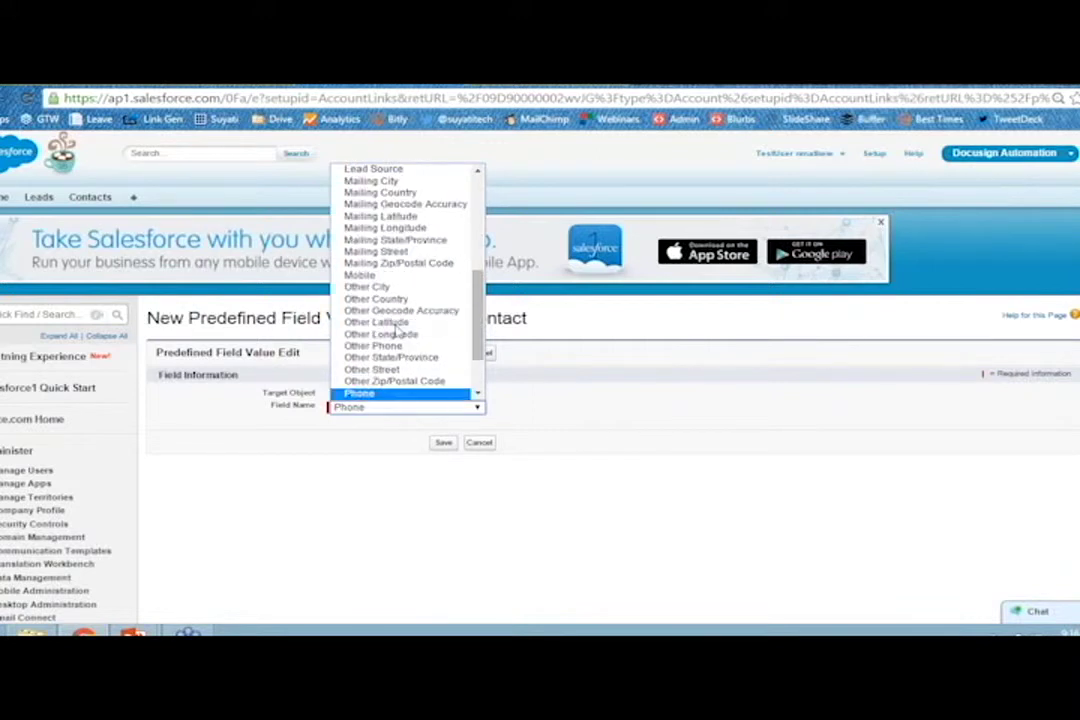
click(428, 395)
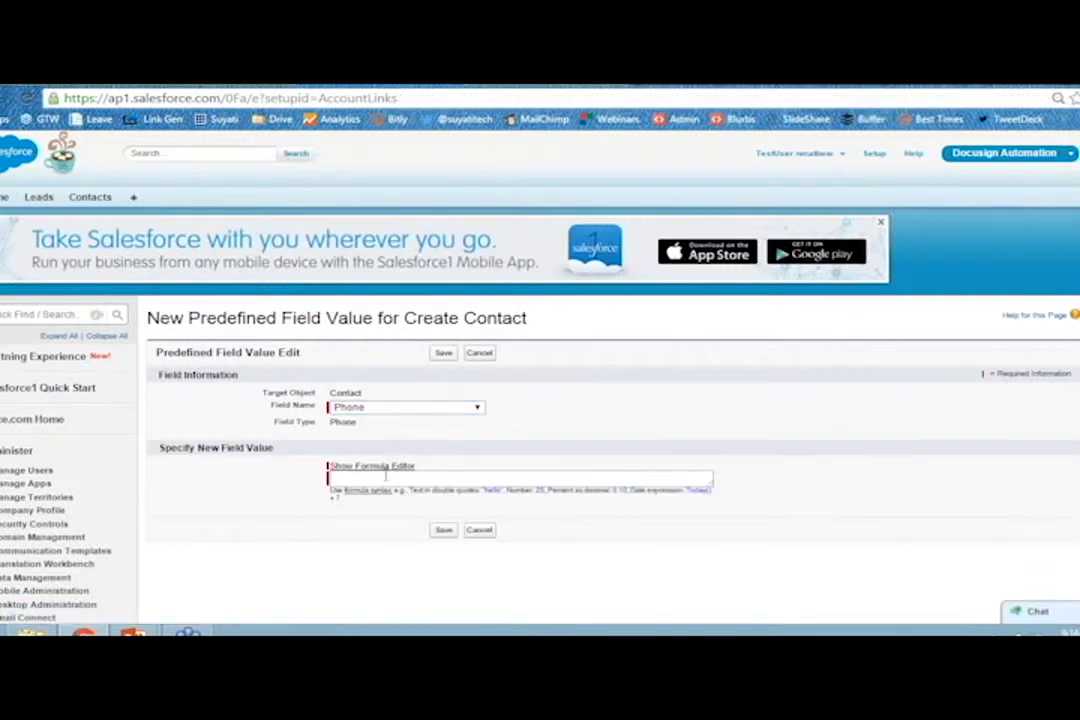
Set the value formula to Account.Phone and save the predefined field value.
click(372, 466)
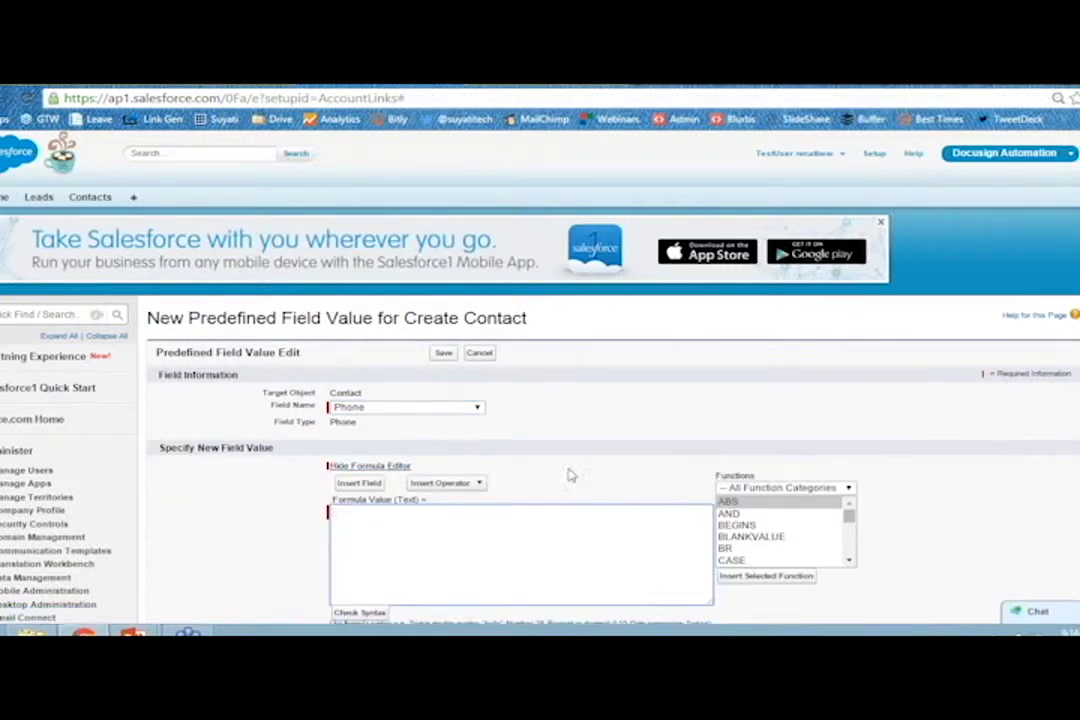
scroll(569, 475, down, 1)
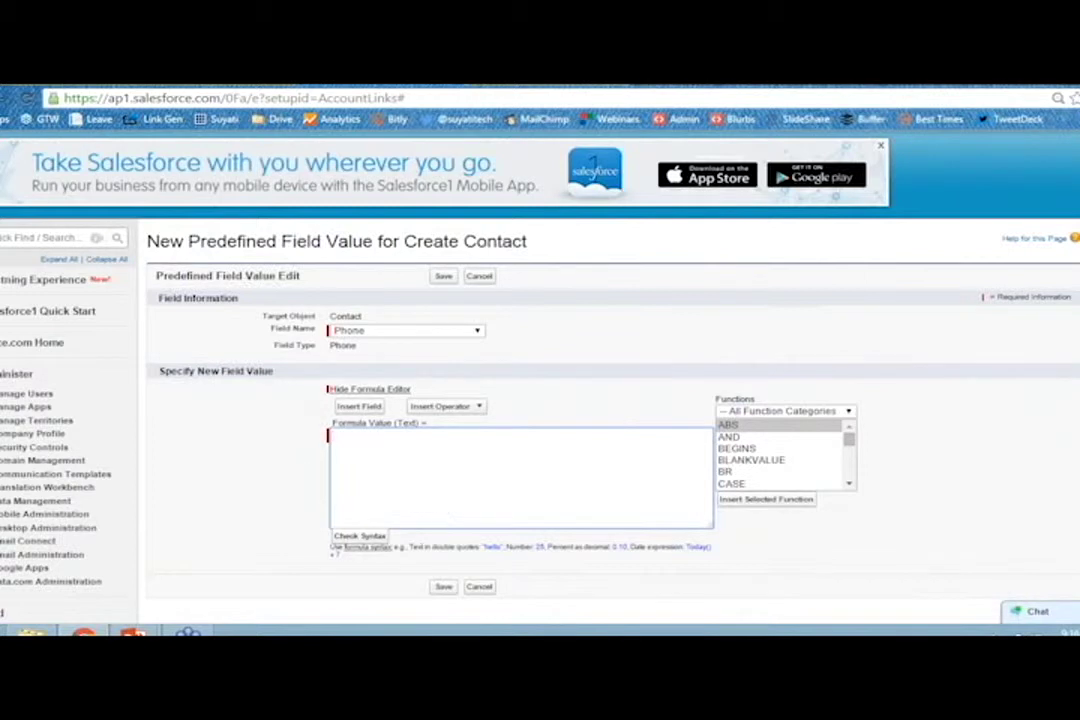
click(359, 406)
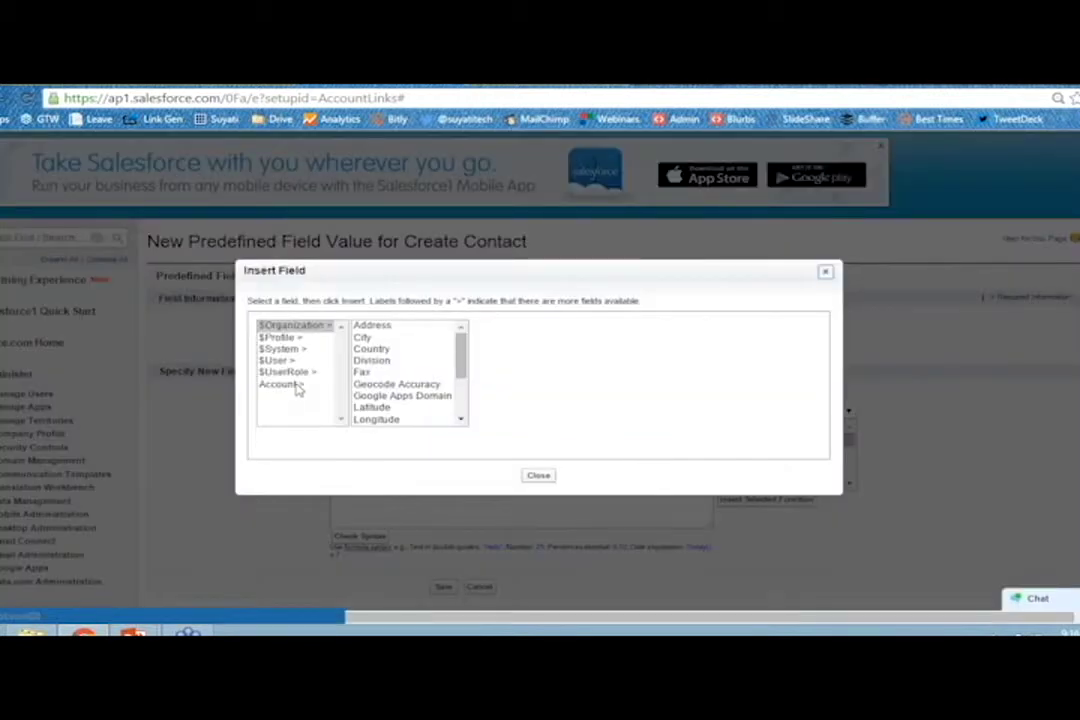
click(290, 385)
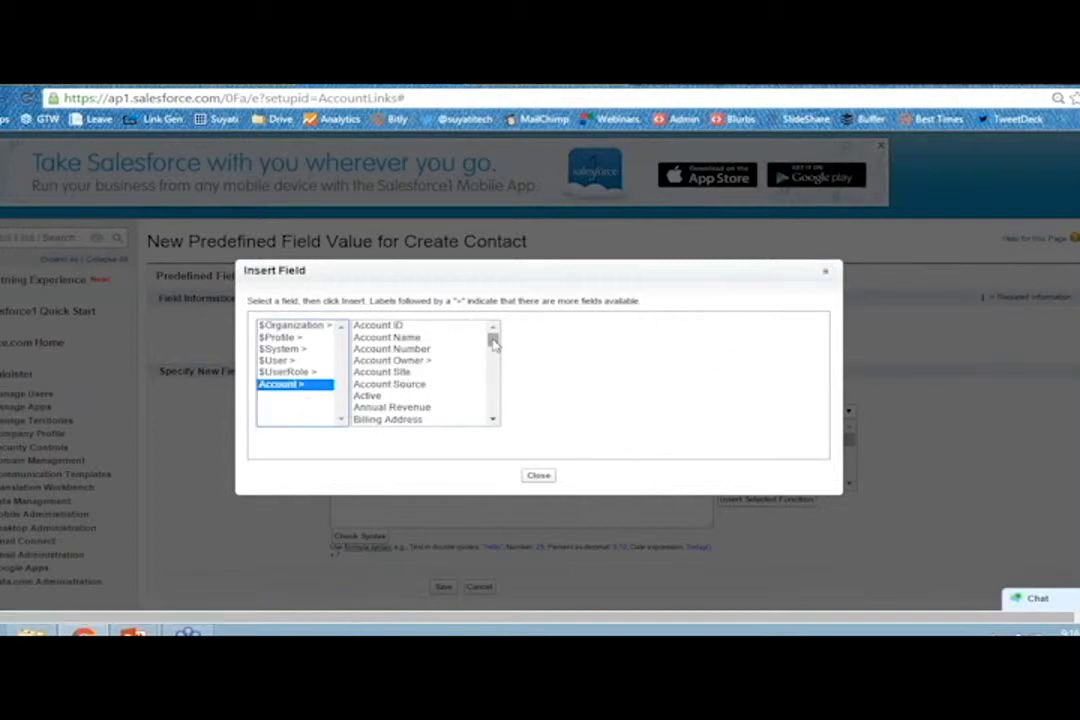
drag(492, 341, 446, 383)
click(400, 383)
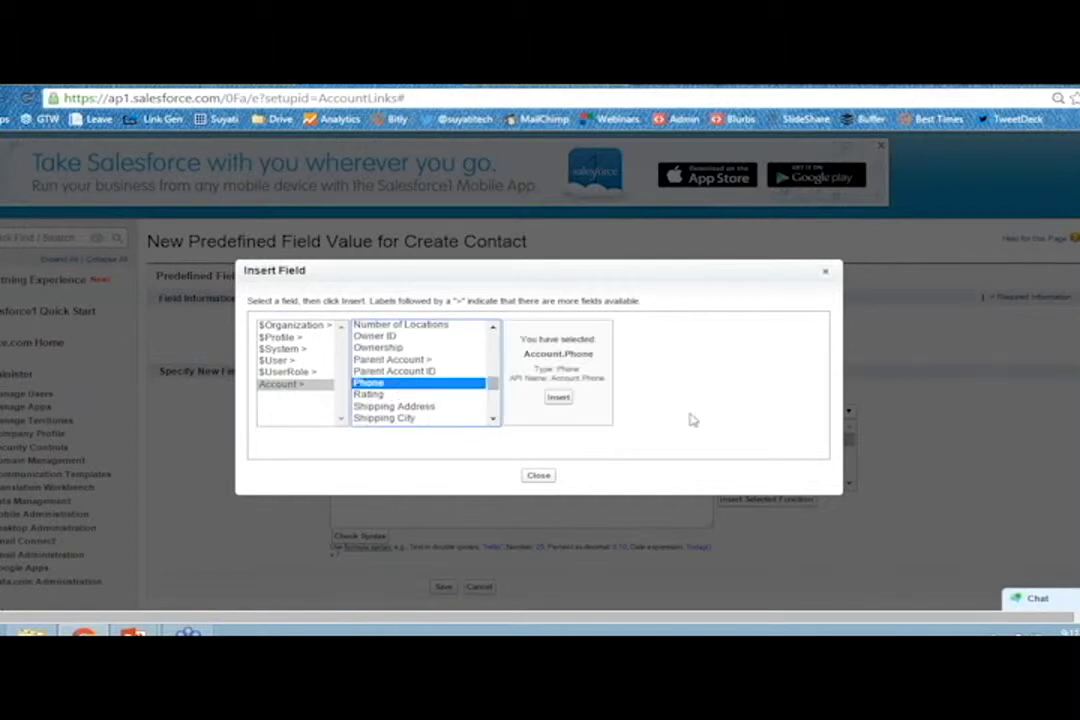
click(557, 397)
click(443, 587)
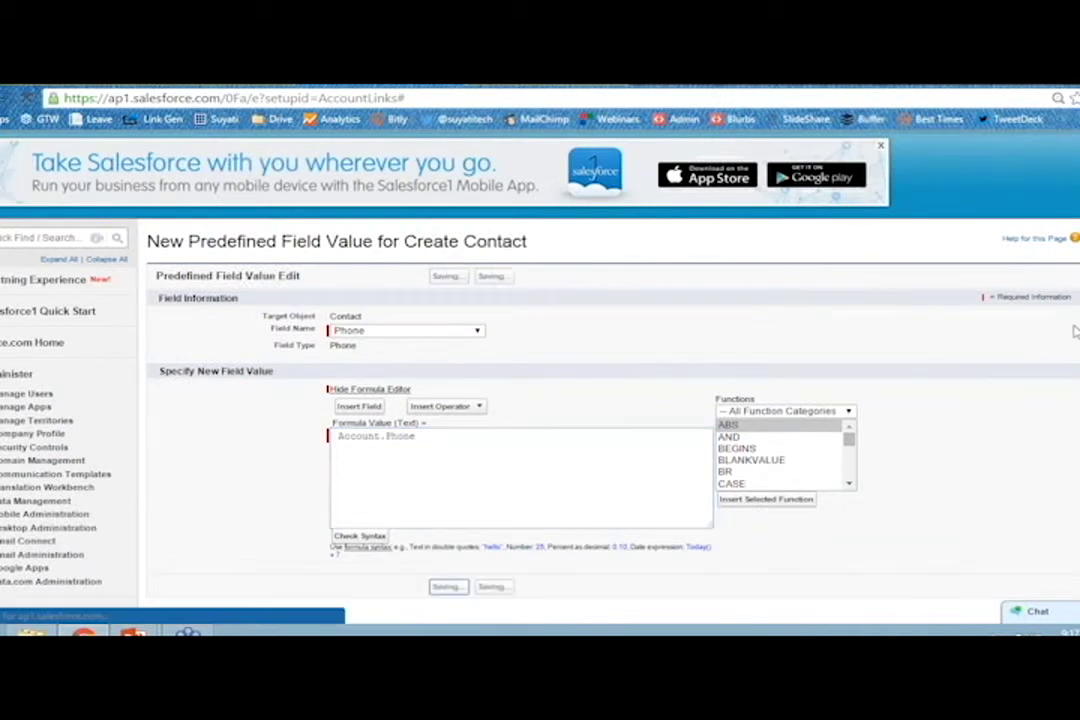
scroll(1075, 331, down, 2)
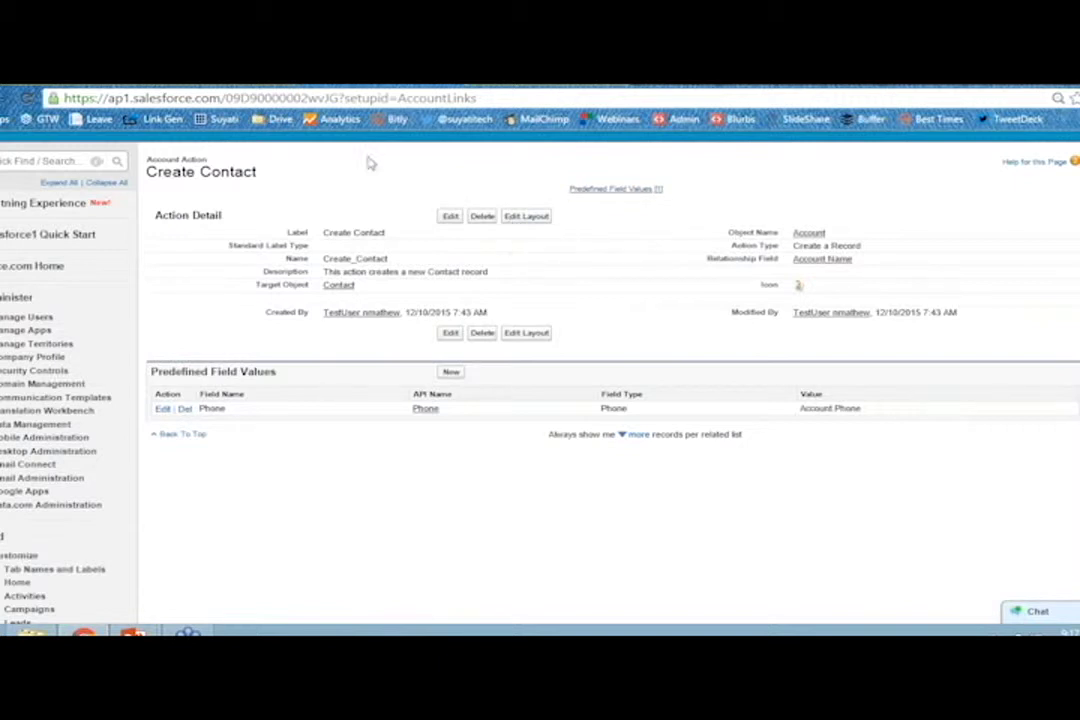
Open Create Contact from the United Oil & Gas Corp. feed and check the Phone pre-filled from the account.
click(472, 60)
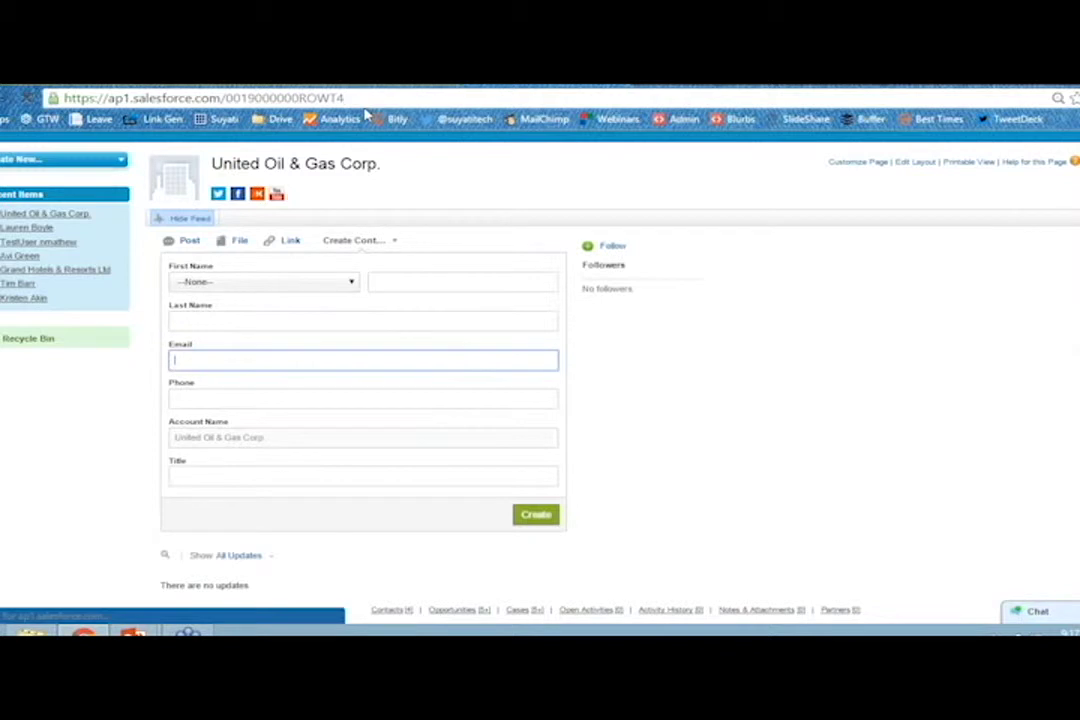
scroll(733, 293, down, 1)
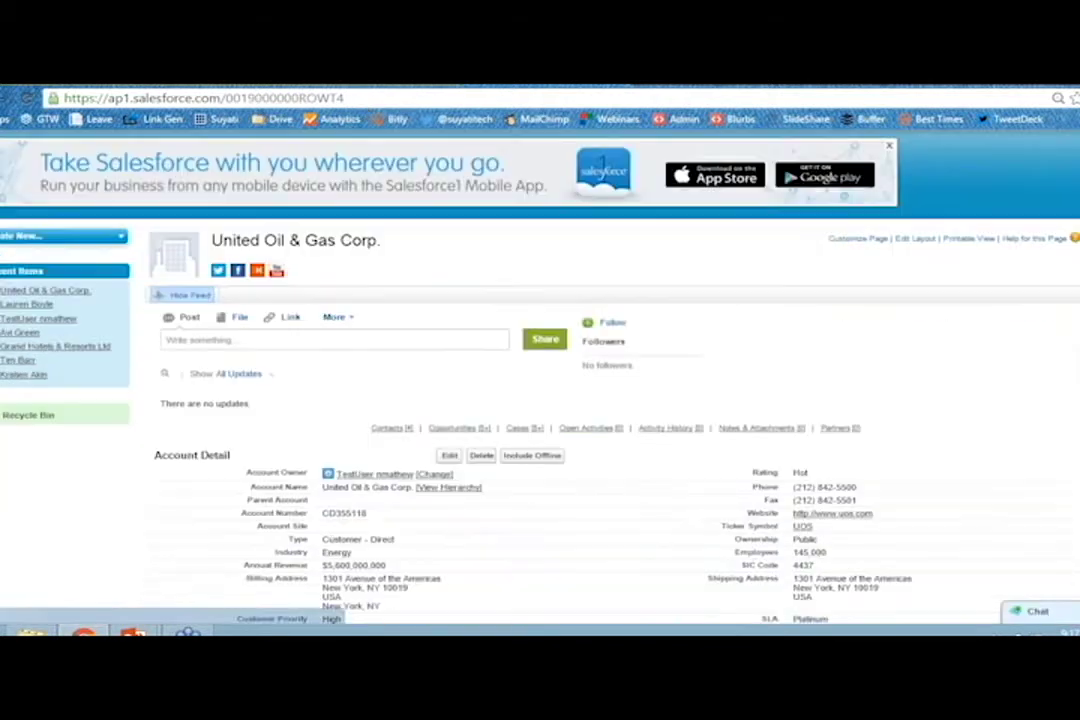
click(353, 320)
click(341, 385)
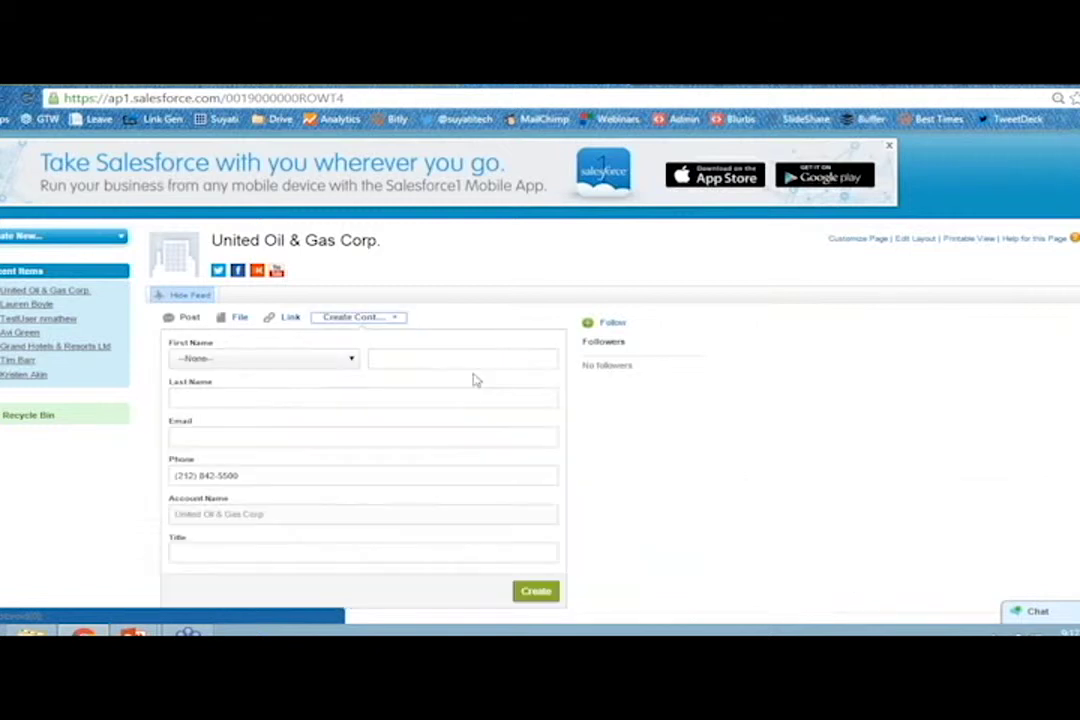
scroll(501, 369, down, 1)
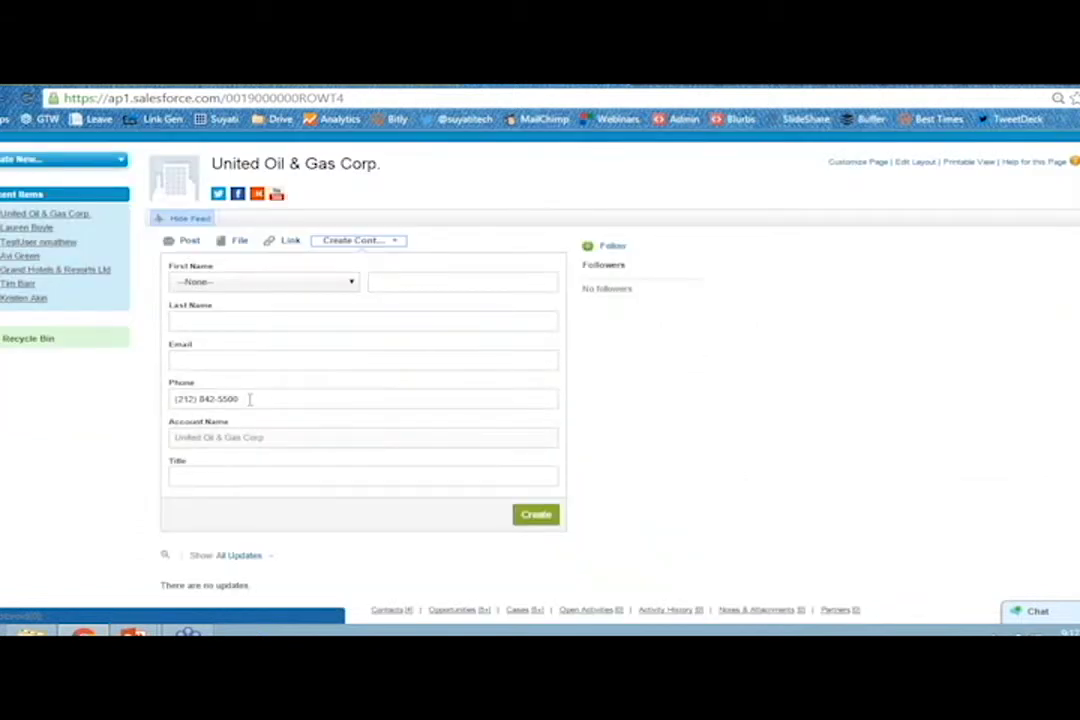
drag(250, 399, 138, 399)
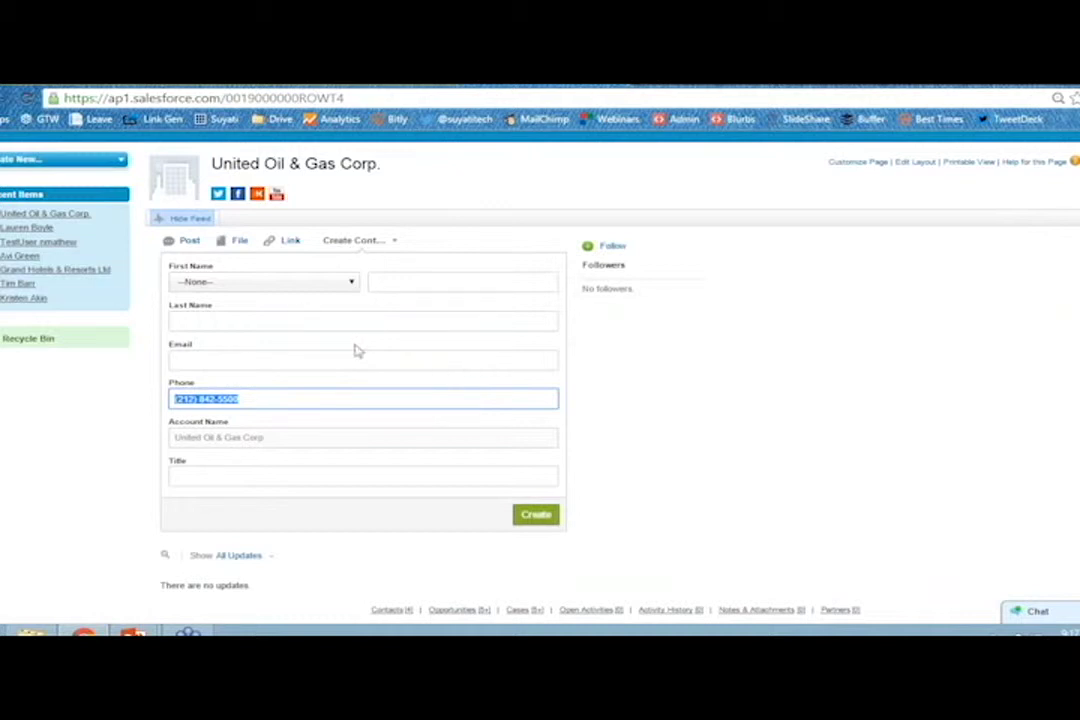
scroll(637, 332, up, 1)
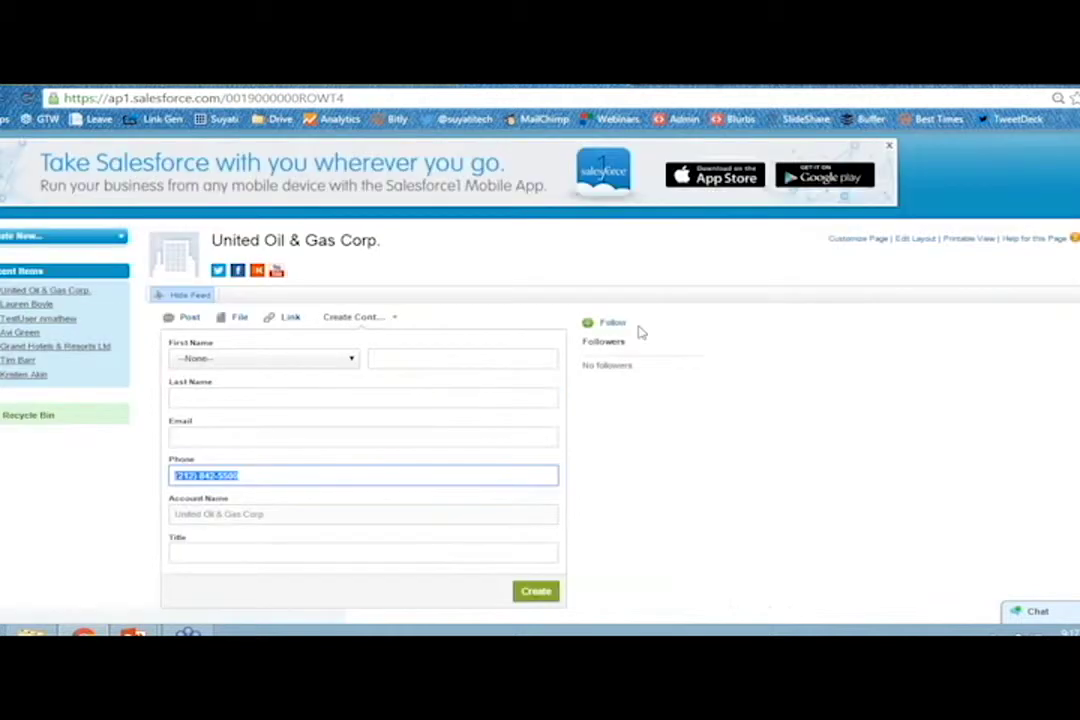
scroll(680, 325, up, 1)
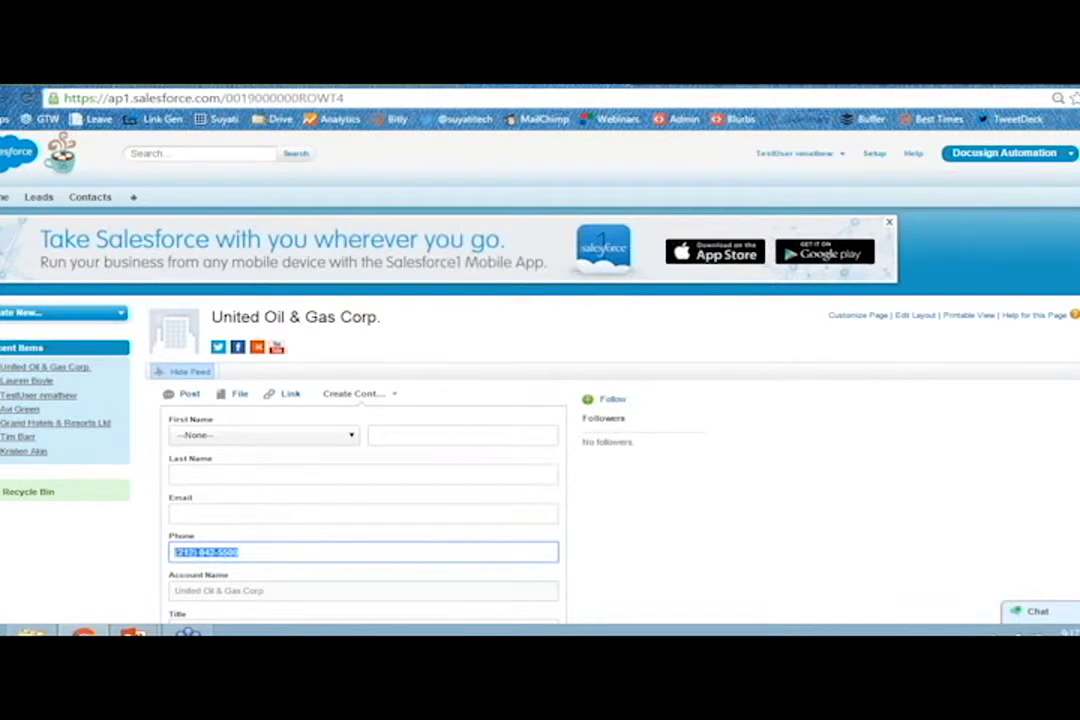
Switch from Classic to Lightning Experience via the user menu and look over the Lightning home page.
click(795, 153)
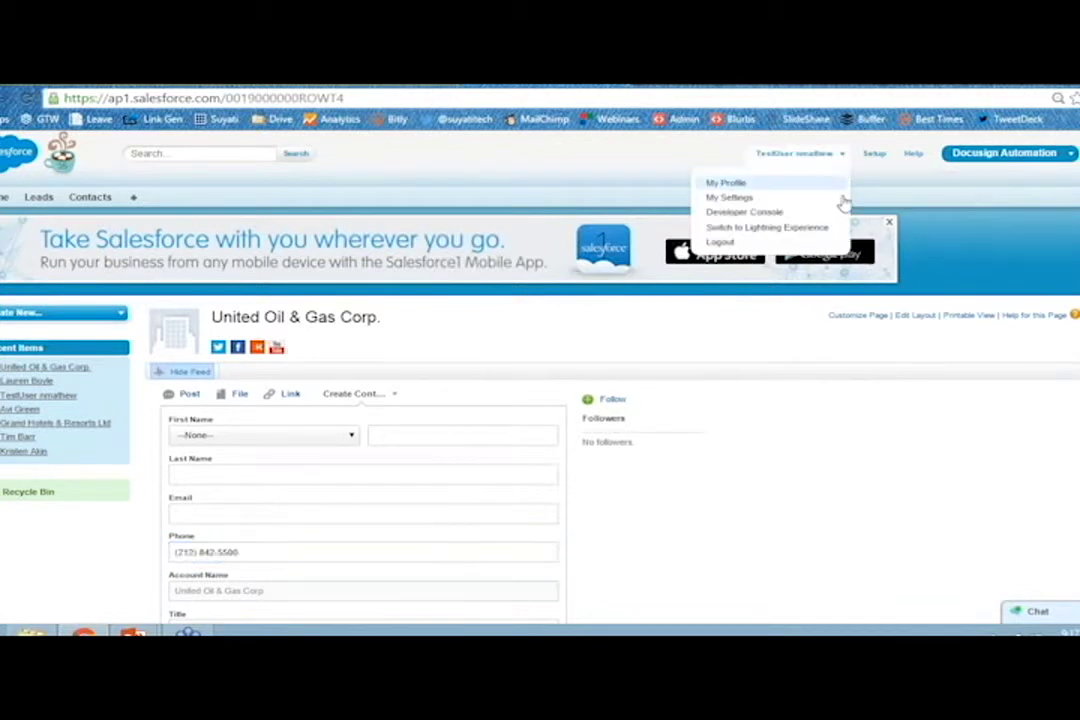
click(770, 228)
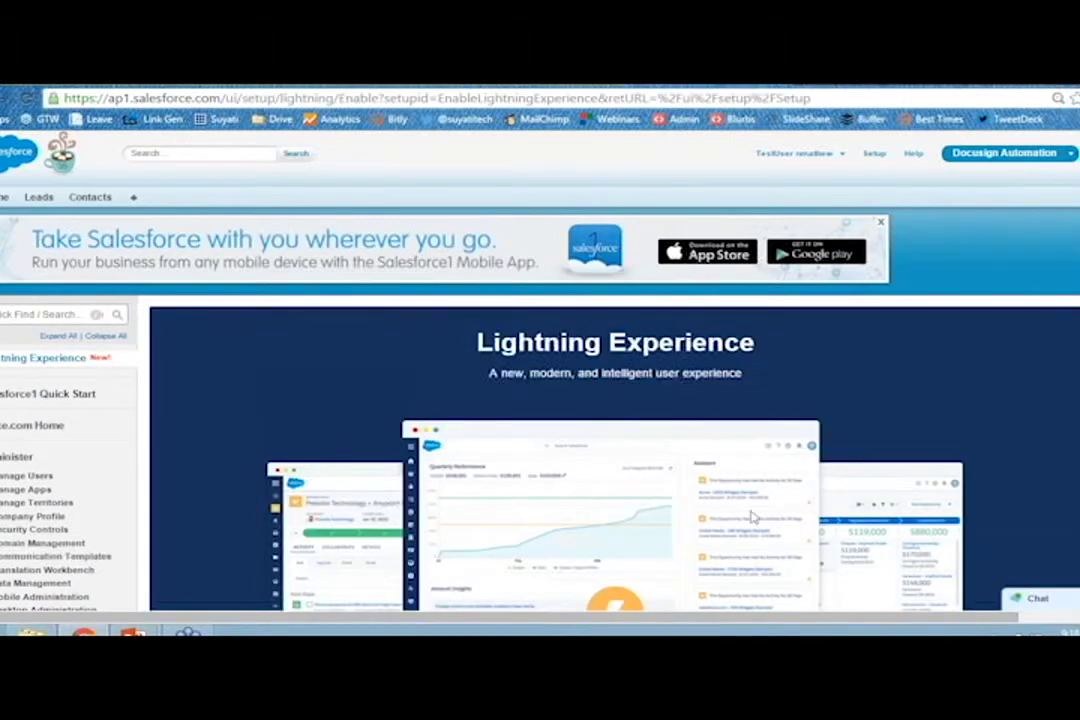
scroll(752, 515, down, 3)
scroll(752, 515, down, 3)
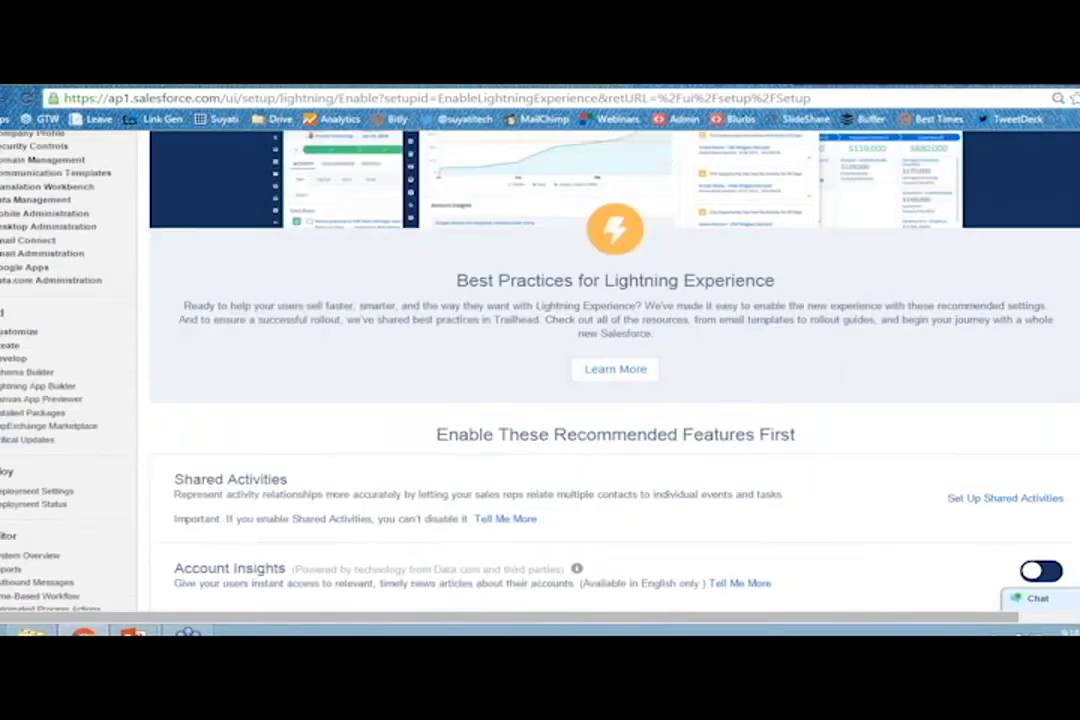
scroll(600, 400, down, 3)
scroll(885, 547, down, 2)
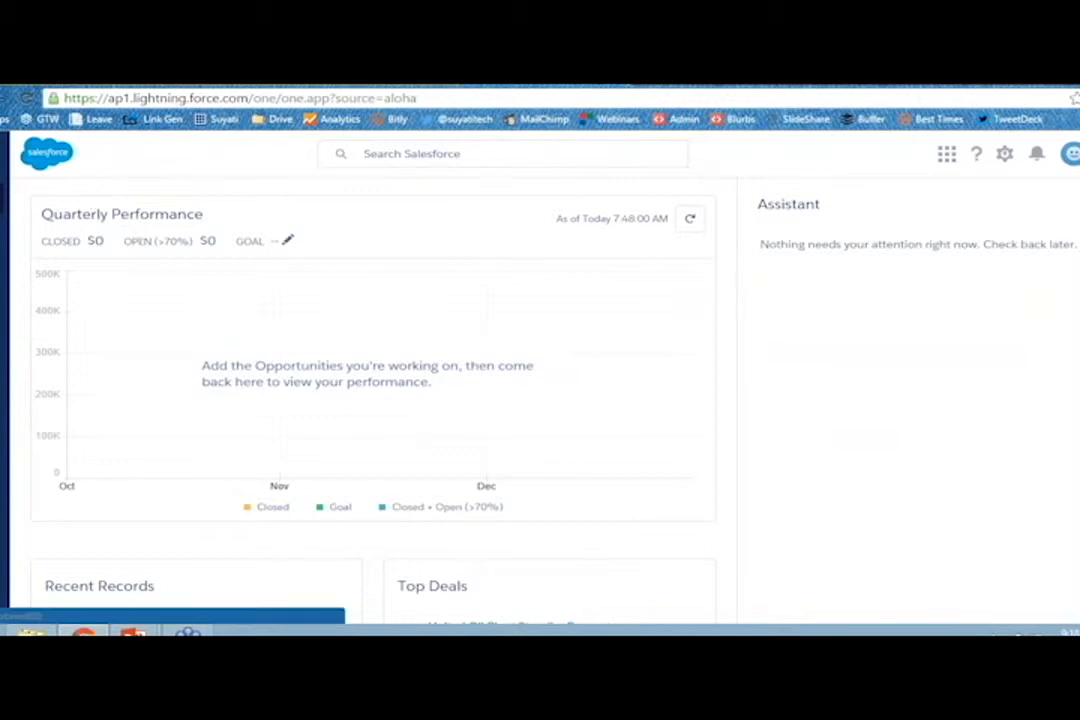
Go to Accounts in Lightning and open United Oil & Gas Corp. from Recently Viewed.
mouse_move(60, 193)
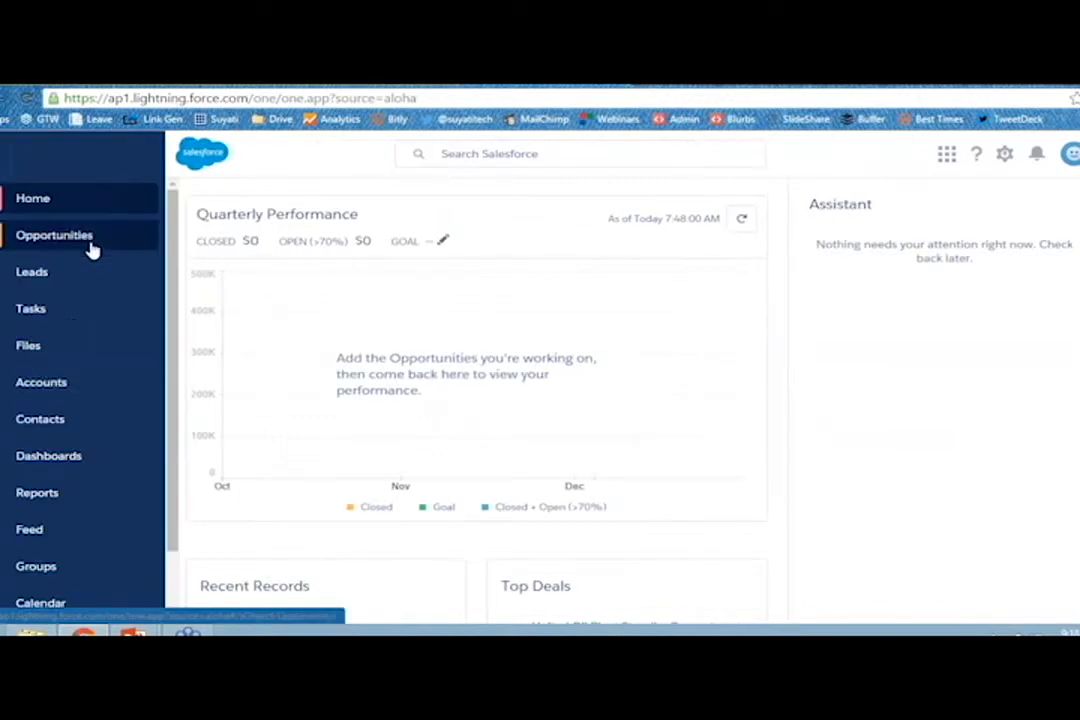
click(50, 382)
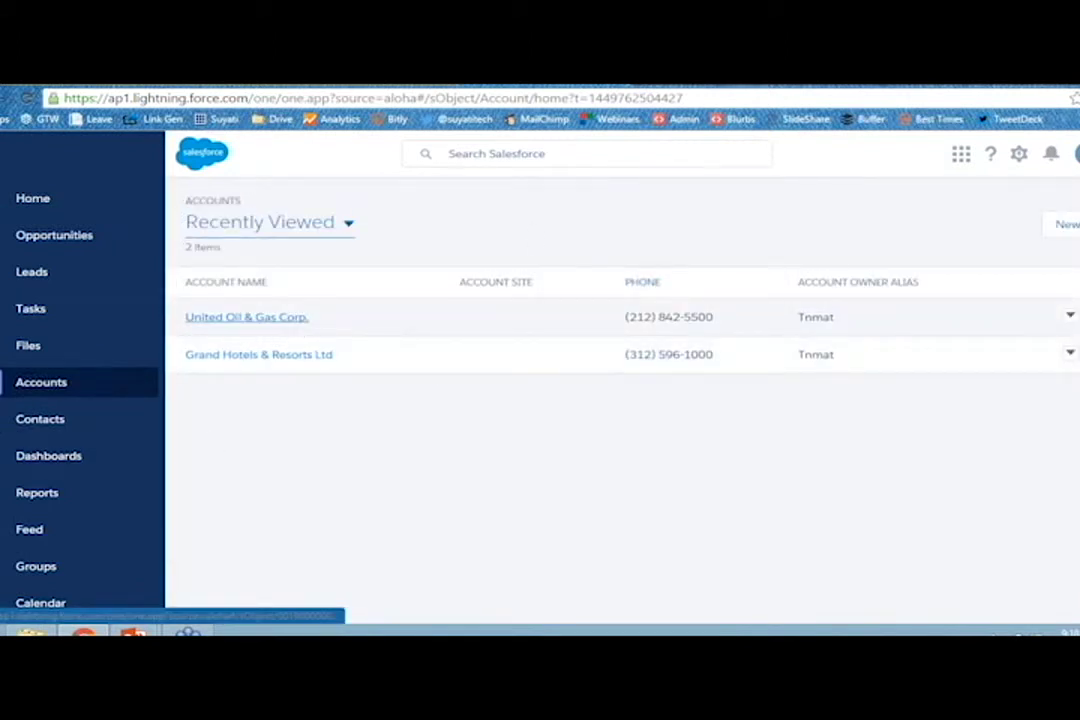
click(250, 317)
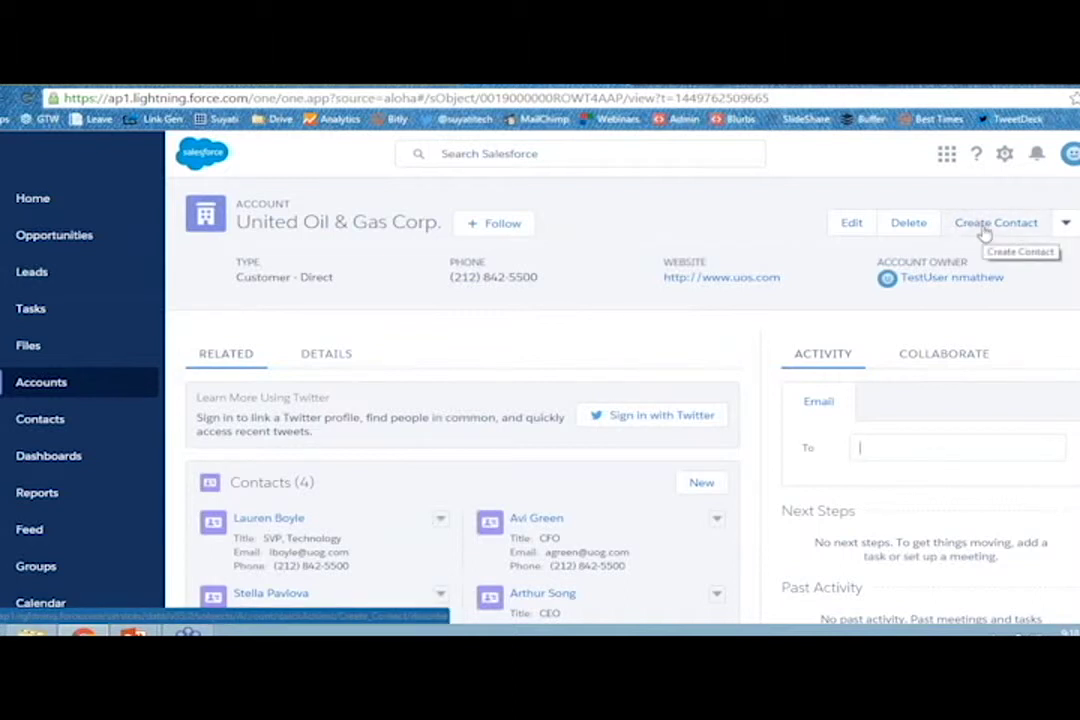
click(982, 230)
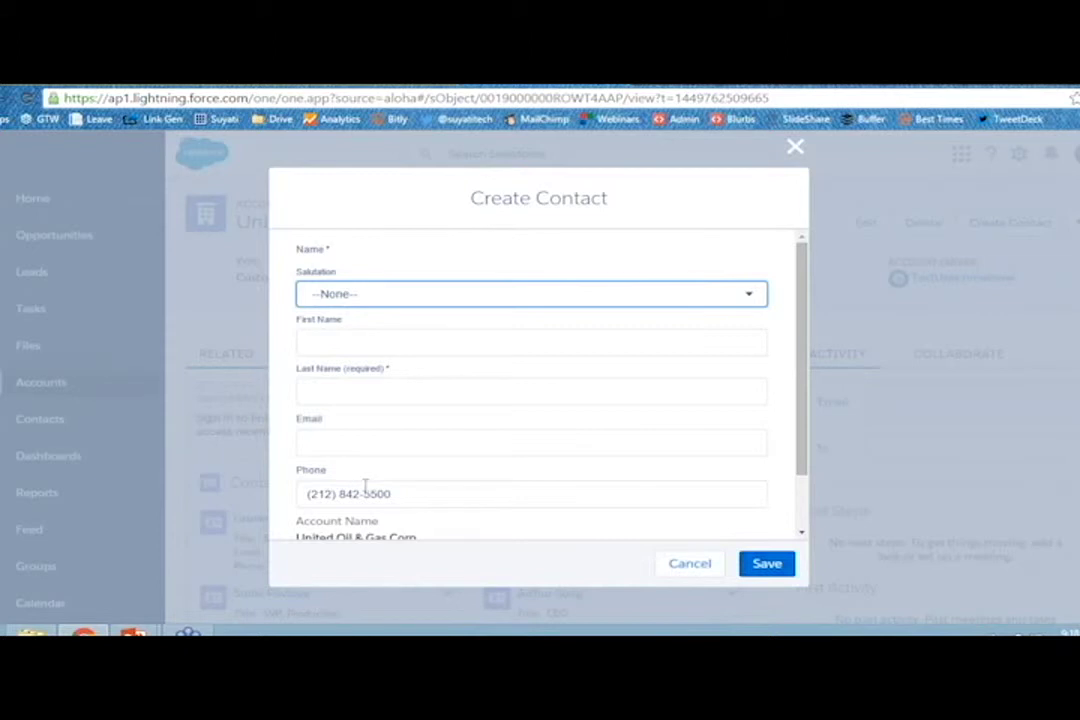
scroll(366, 482, down, 1)
drag(306, 425, 415, 424)
click(338, 466)
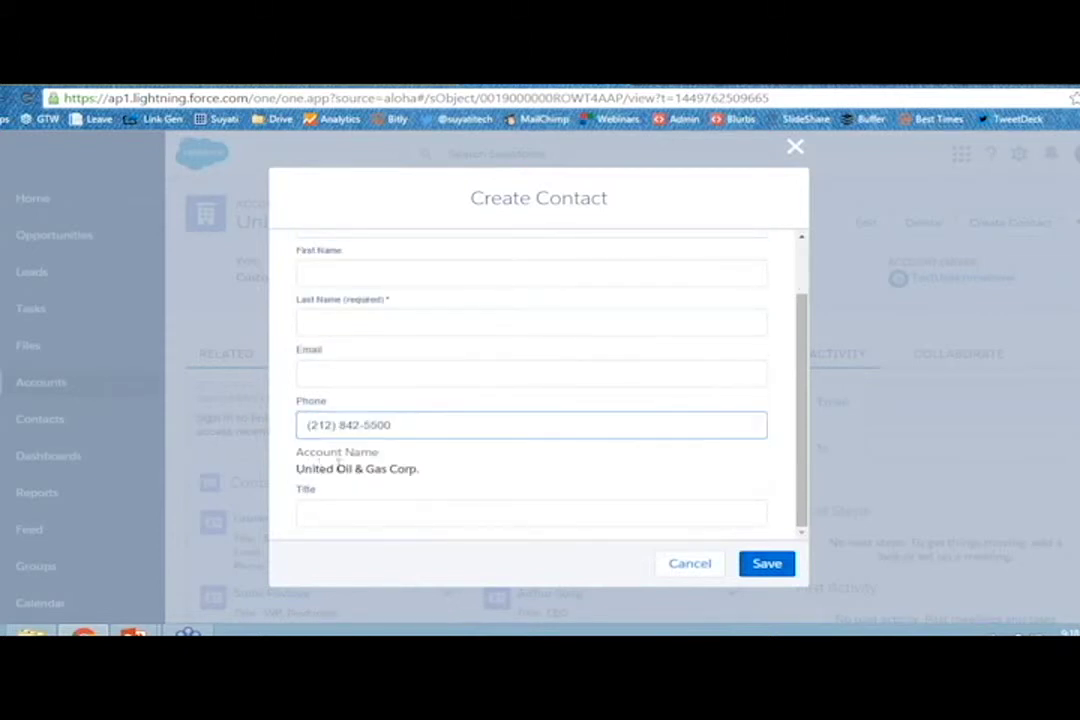
drag(318, 468, 393, 462)
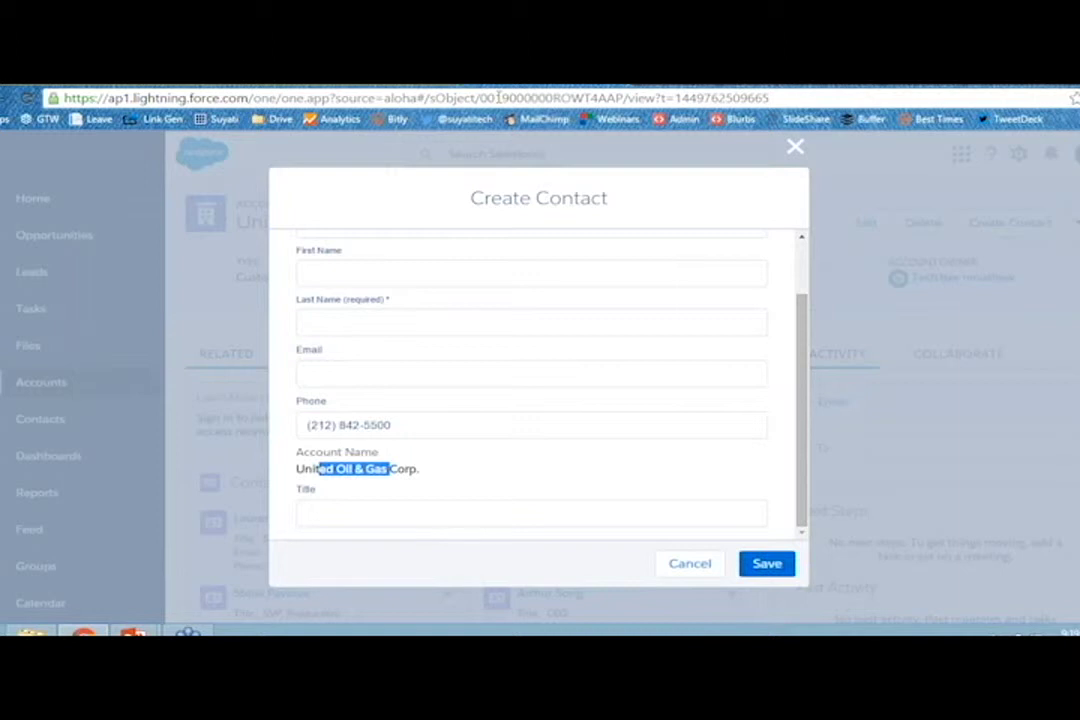
click(795, 147)
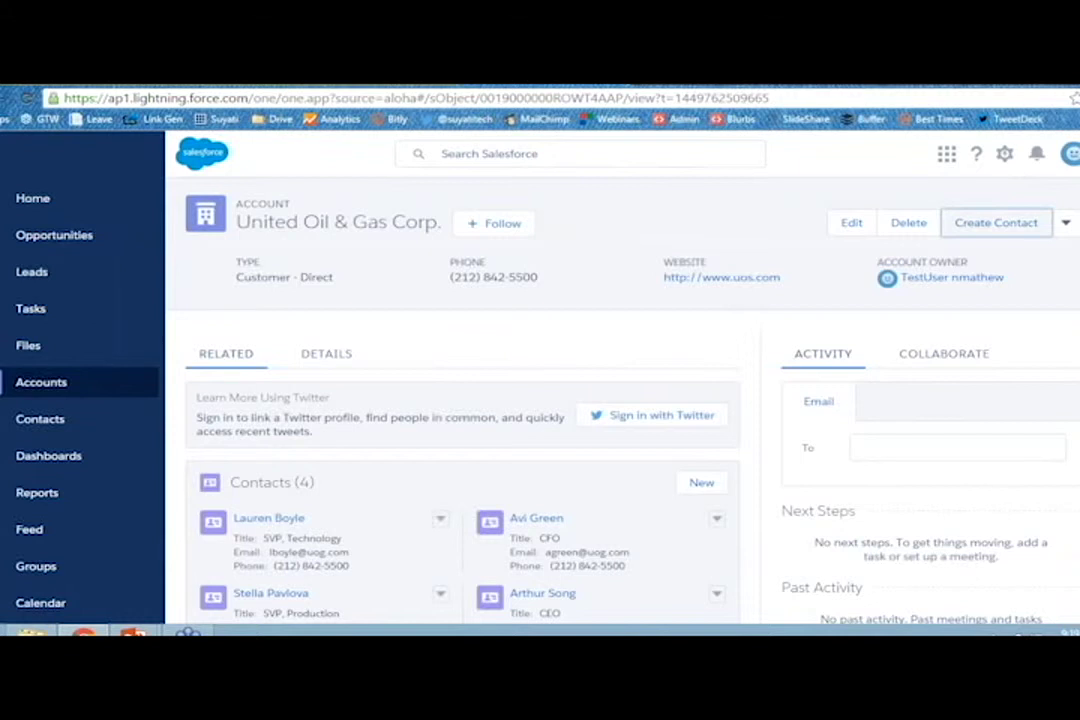
Bring the PowerPoint Slide Show window forward from the taskbar.
mouse_move(190, 632)
mouse_move(135, 632)
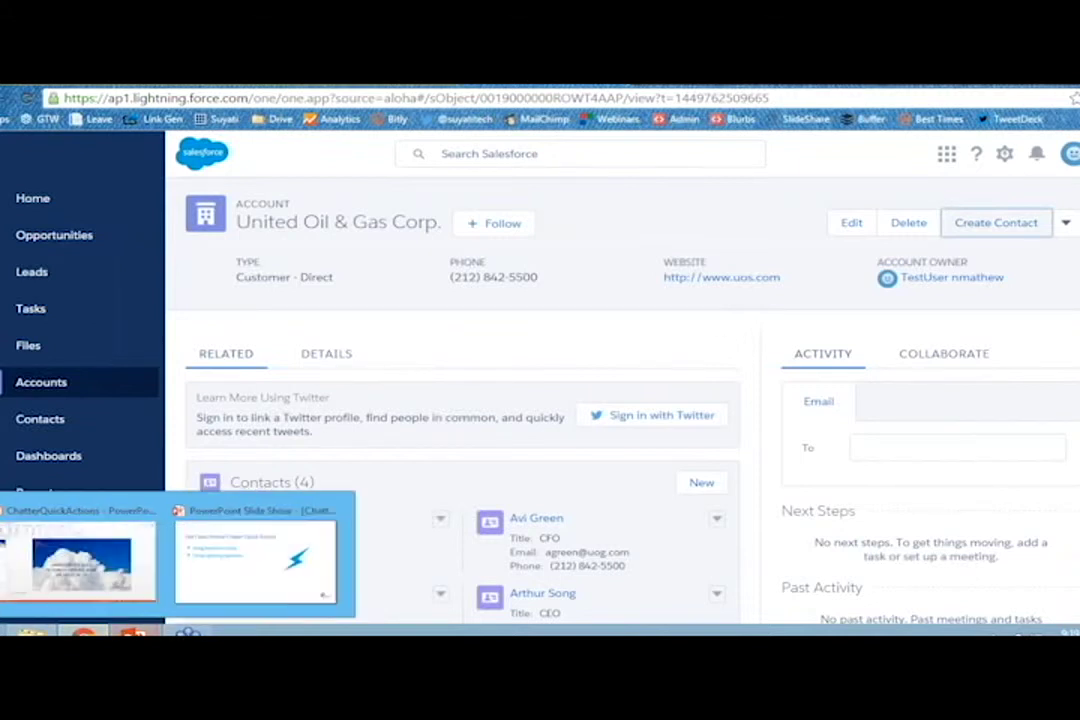